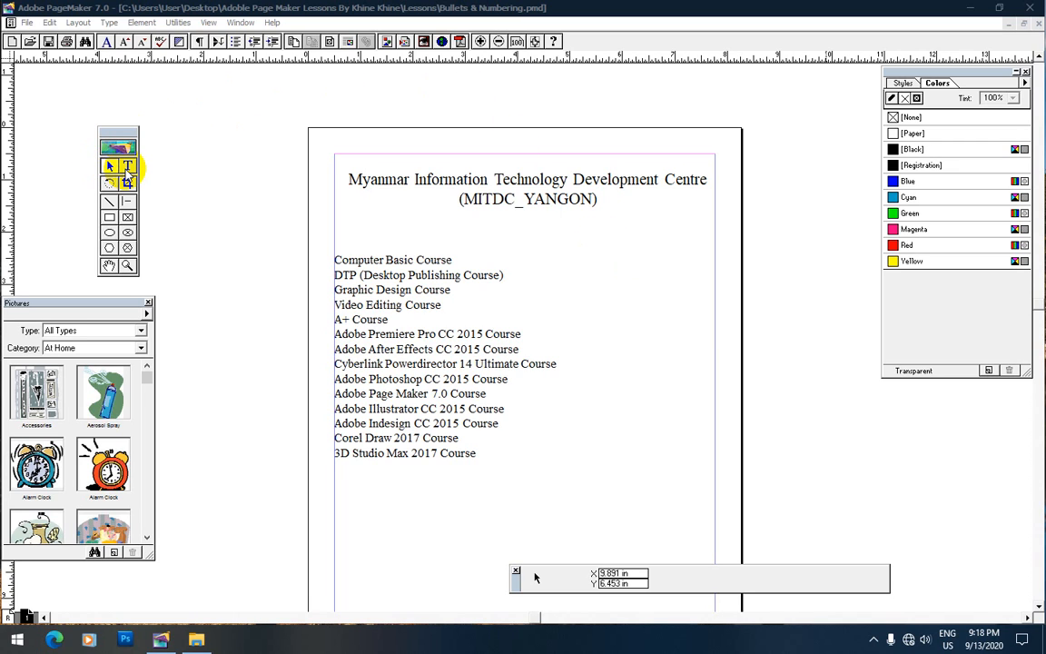
# - Select all paragraphs of the course list and open the Bullets and numbering options for them
pyautogui.click(129, 169)
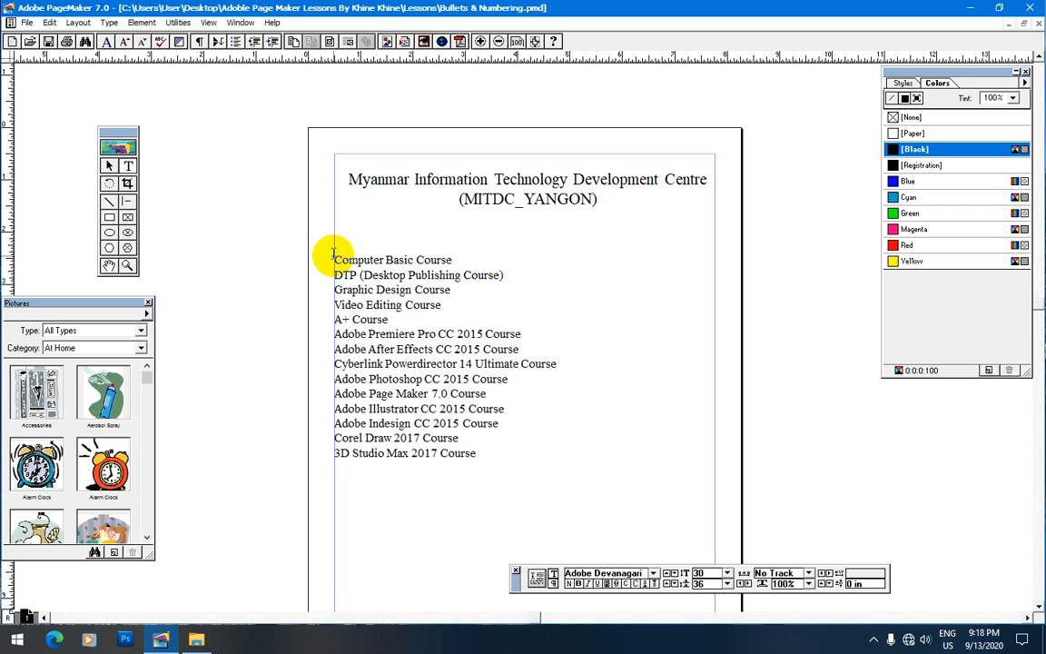
pyautogui.moveTo(336, 260); pyautogui.dragTo(488, 482)
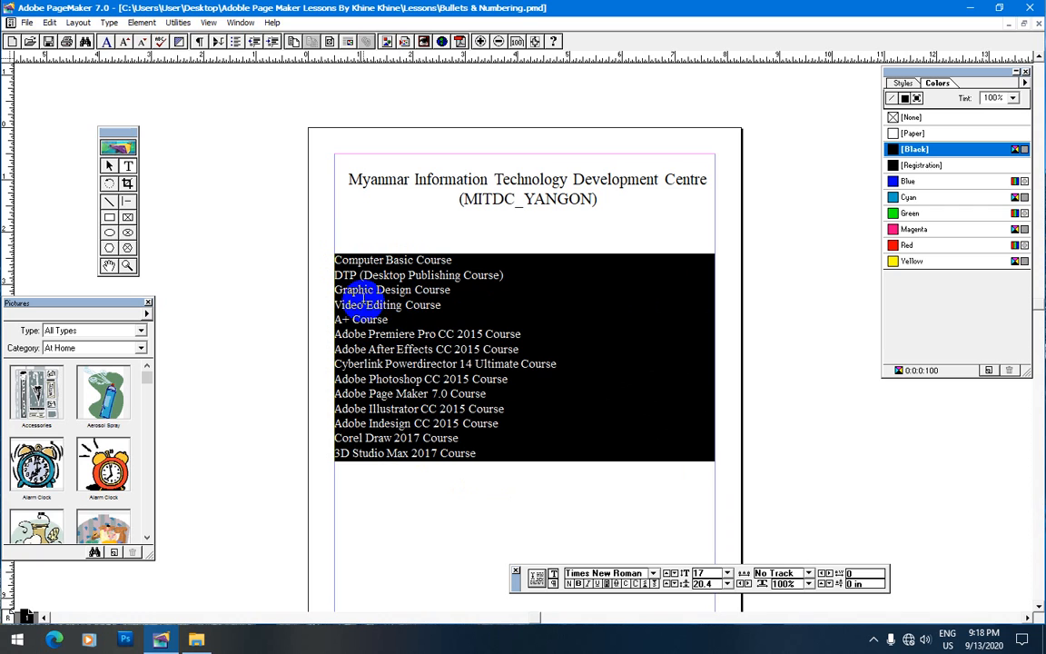
pyautogui.click(179, 22)
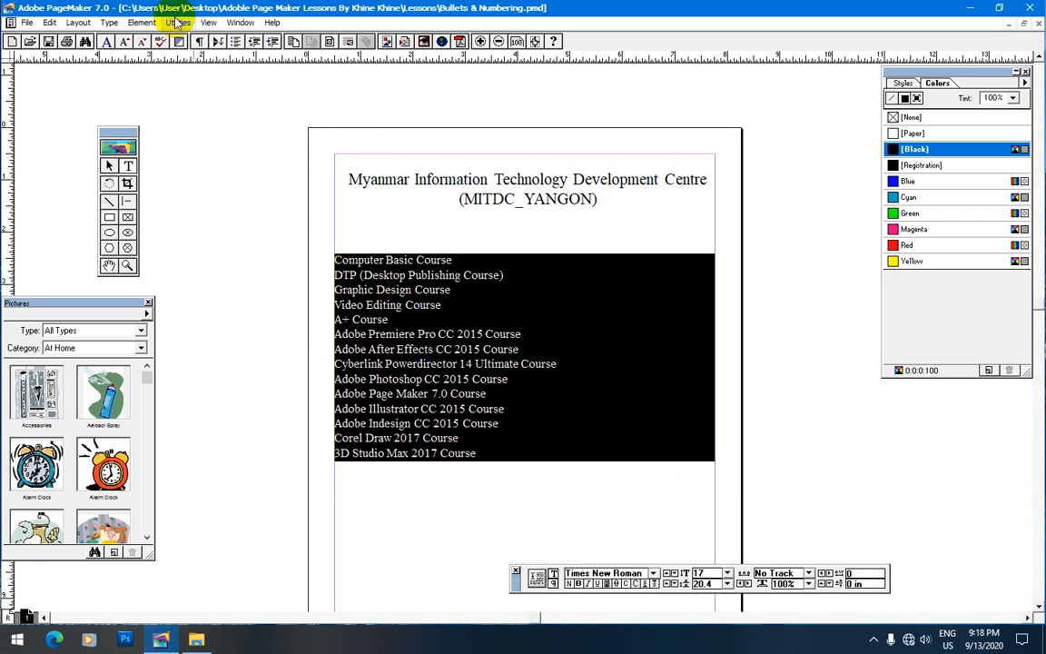
pyautogui.moveTo(196, 41)
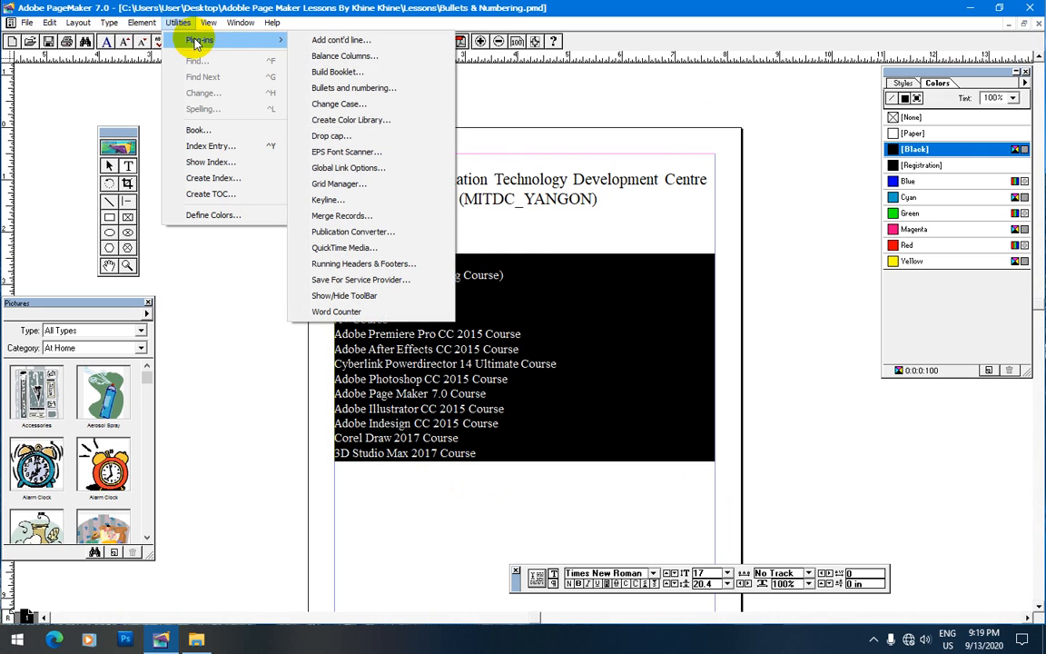
pyautogui.click(334, 88)
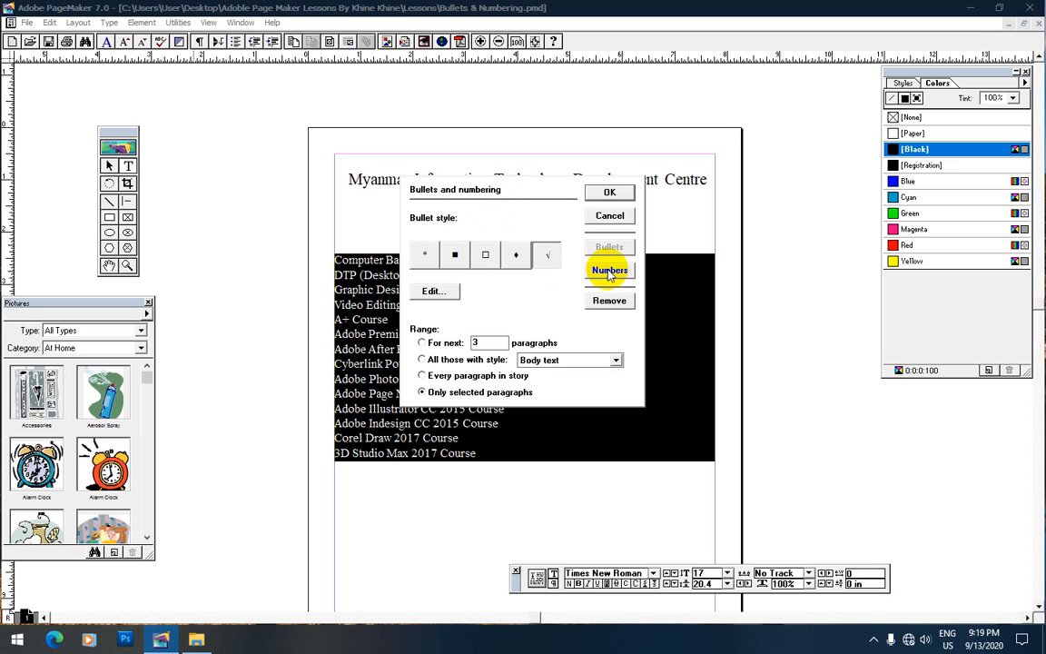
# - Examine the numbering styles and the preset bullet styles available for the selected paragraphs
pyautogui.click(453, 257)
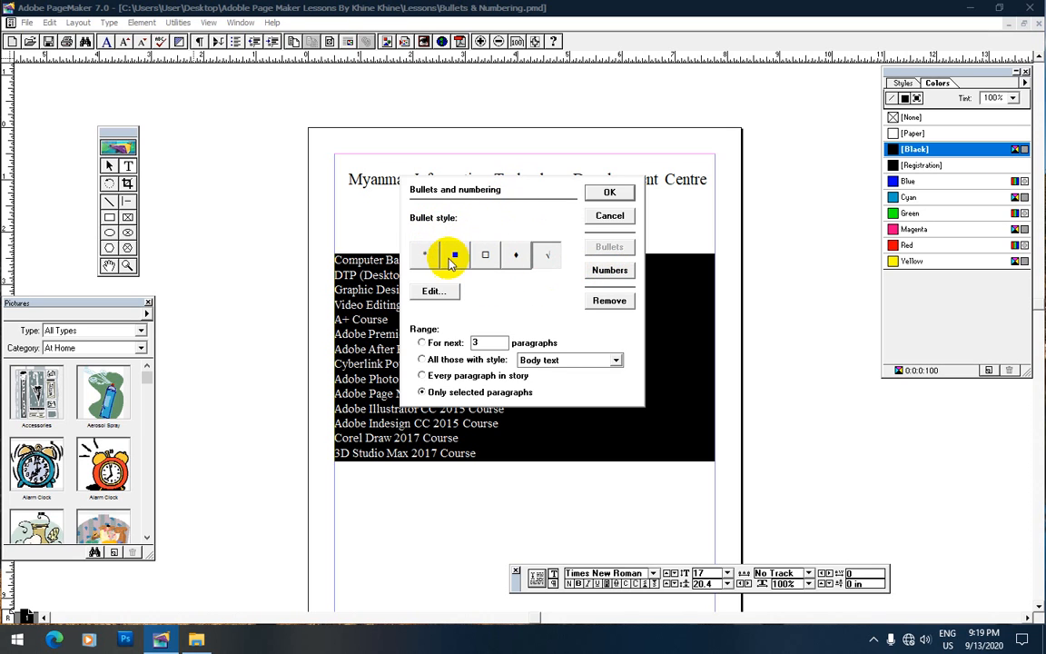
pyautogui.click(605, 268)
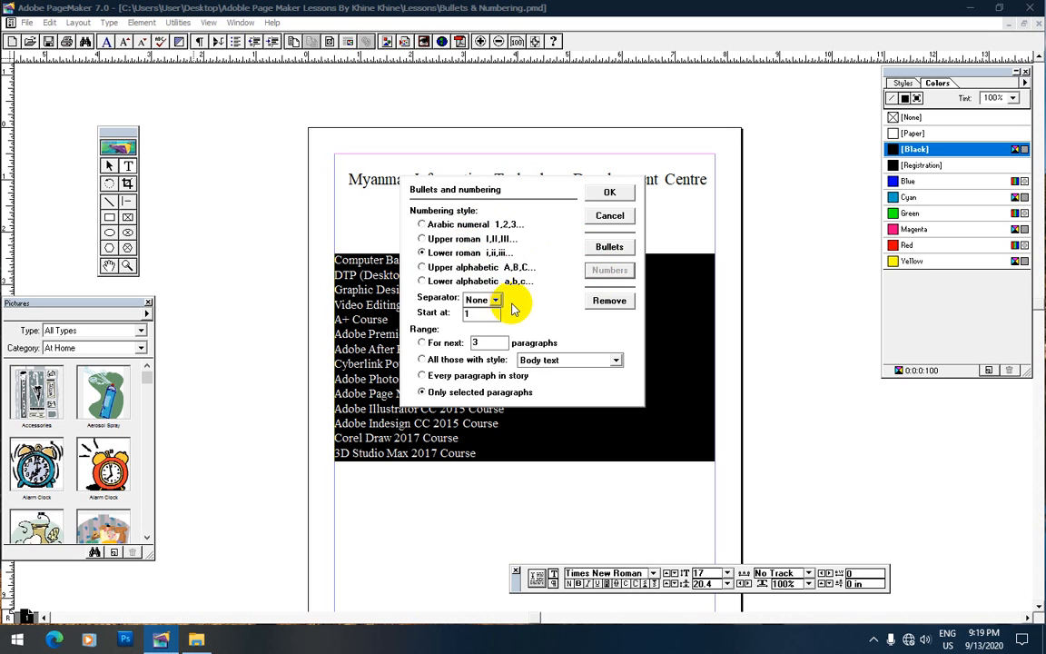
pyautogui.click(607, 249)
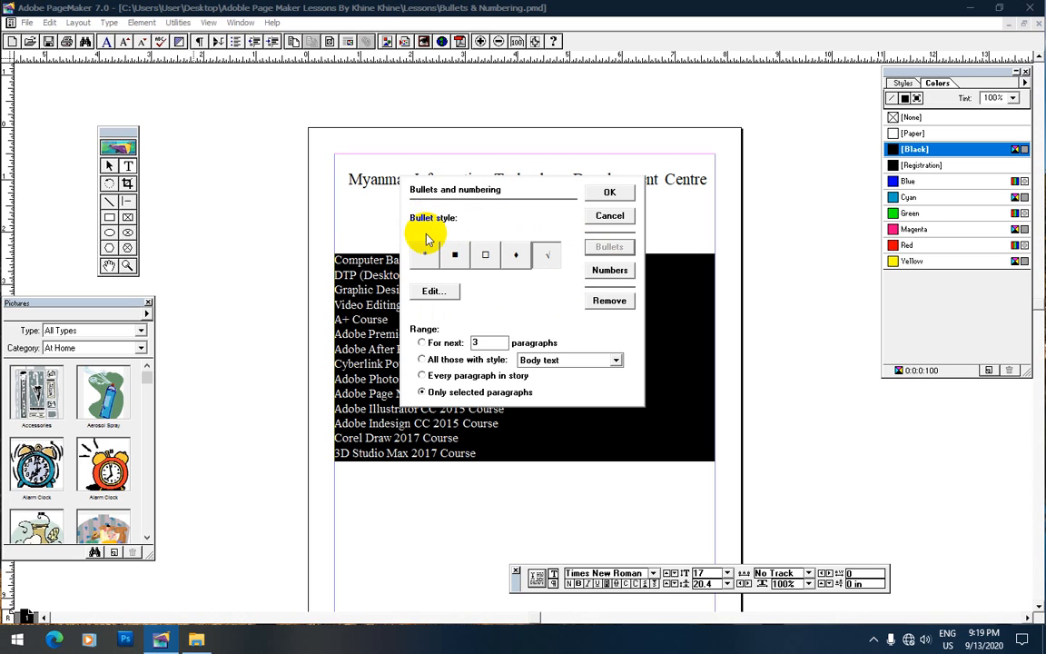
pyautogui.click(483, 256)
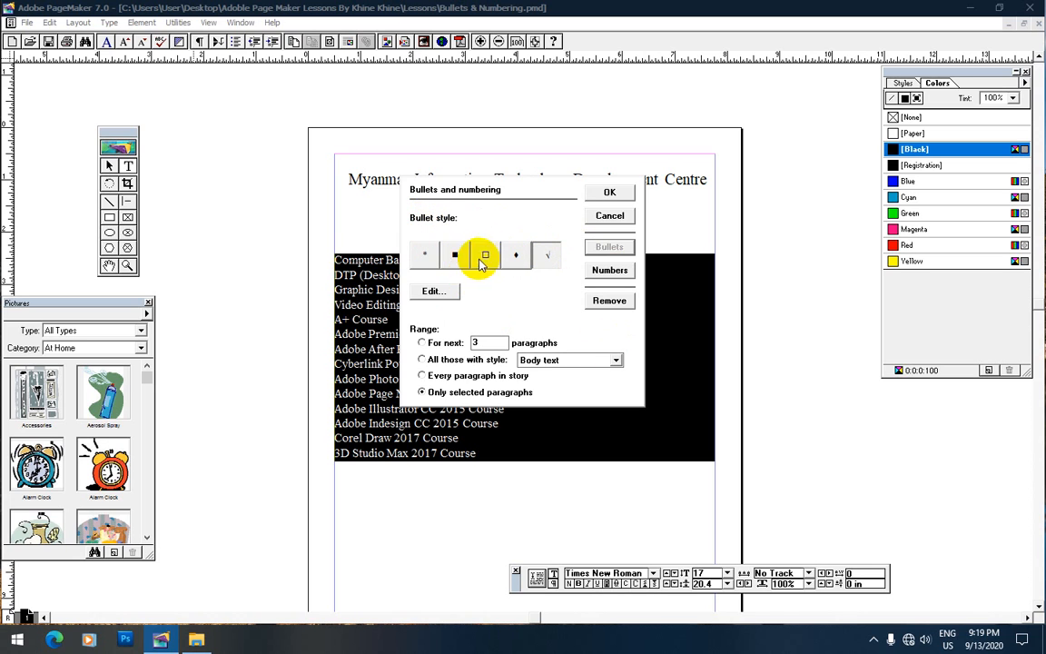
pyautogui.click(519, 255)
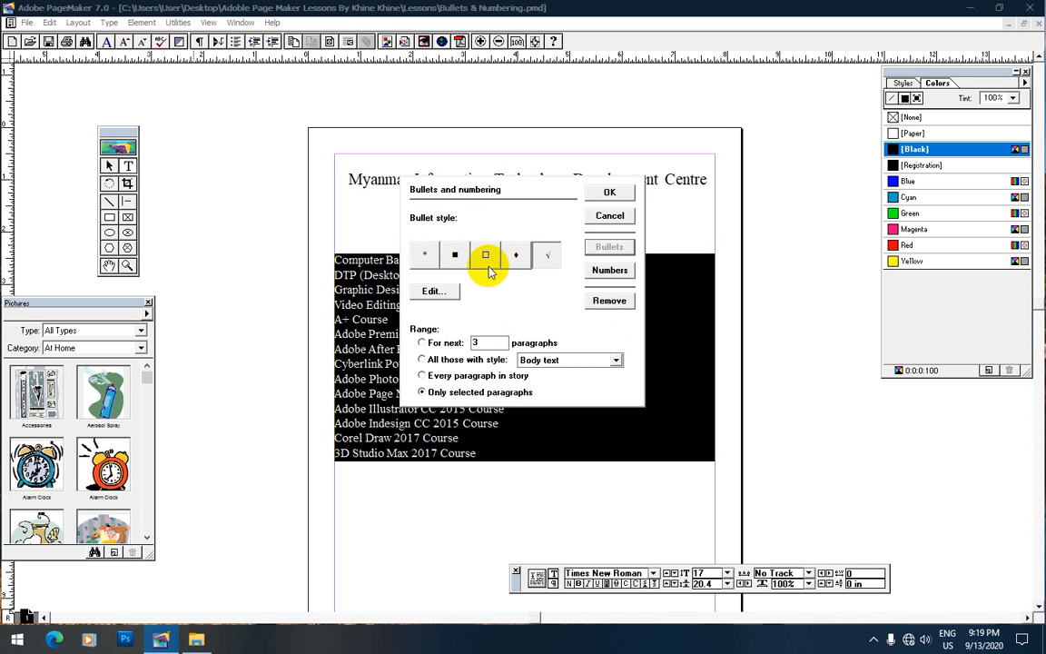
# - Set the custom bullet to the Times New Roman "+" character and apply it to the selected course paragraphs
pyautogui.click(437, 292)
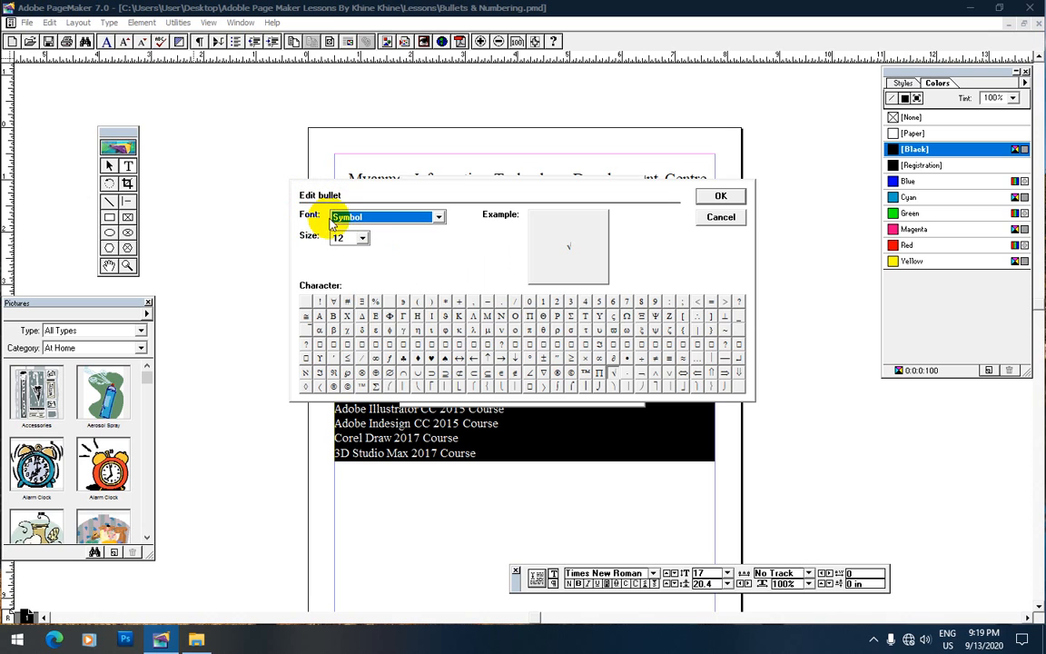
pyautogui.click(437, 217)
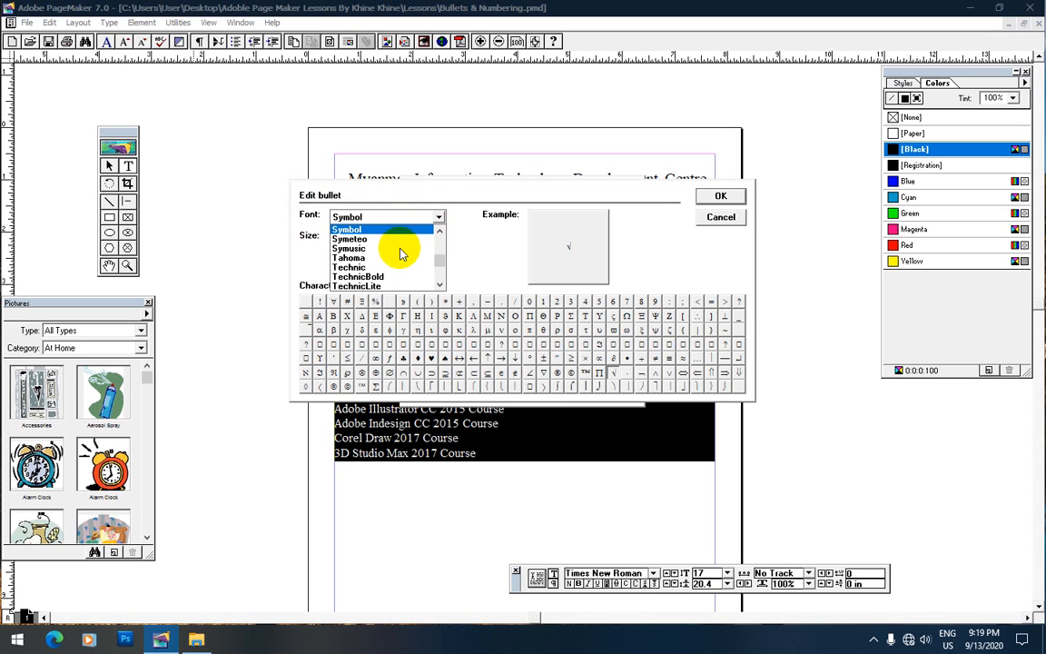
pyautogui.scroll(-4, 380, 265)
pyautogui.scroll(1, 380, 271)
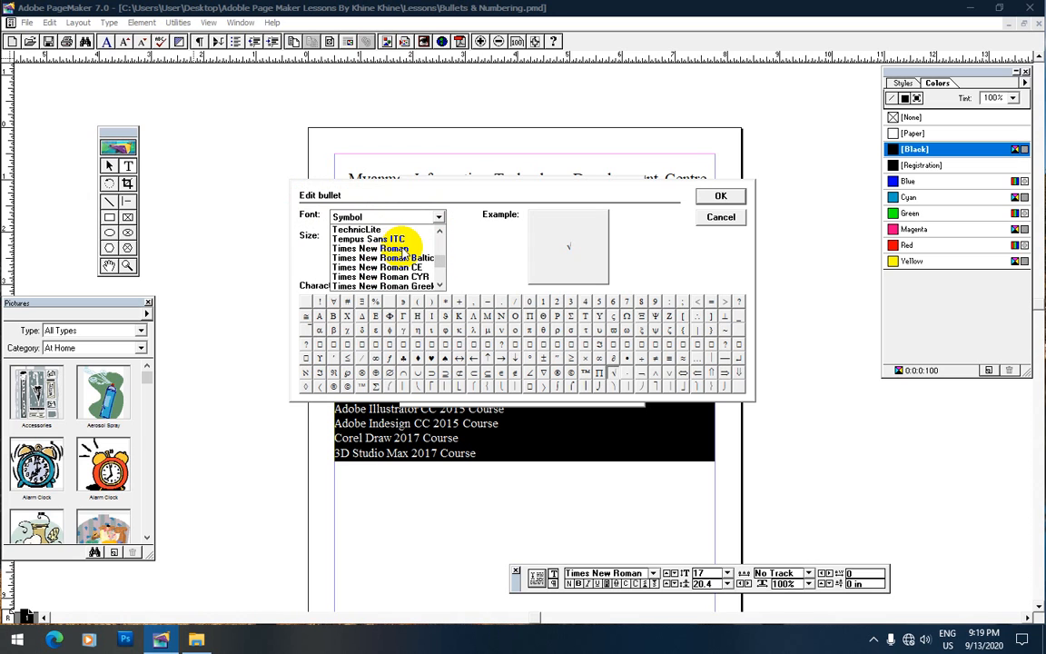
pyautogui.click(402, 248)
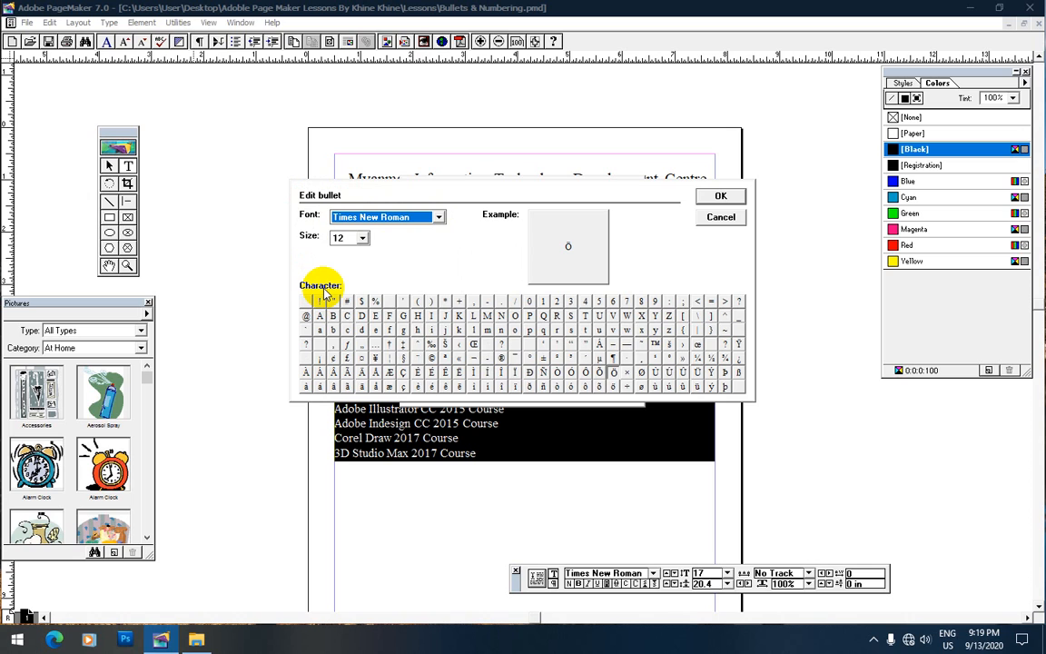
pyautogui.click(459, 304)
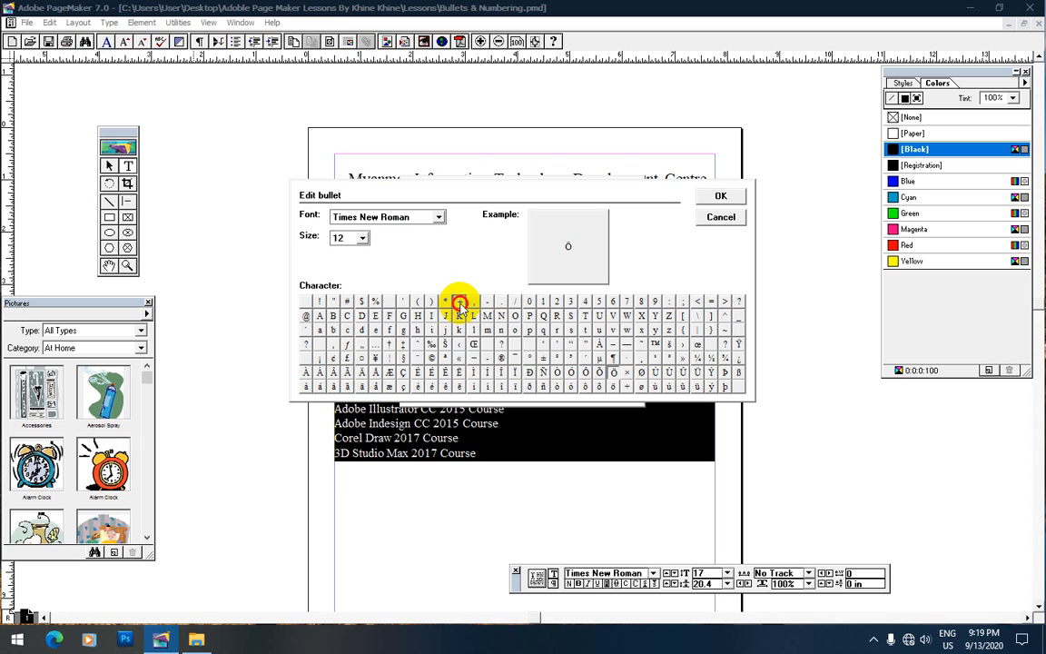
pyautogui.click(721, 196)
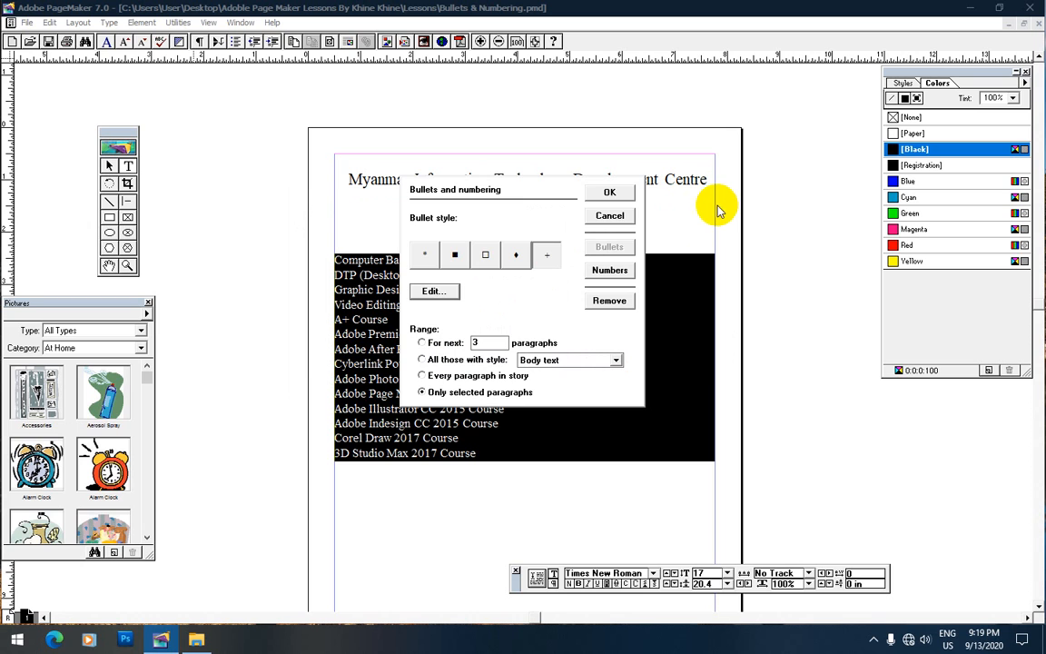
pyautogui.click(610, 192)
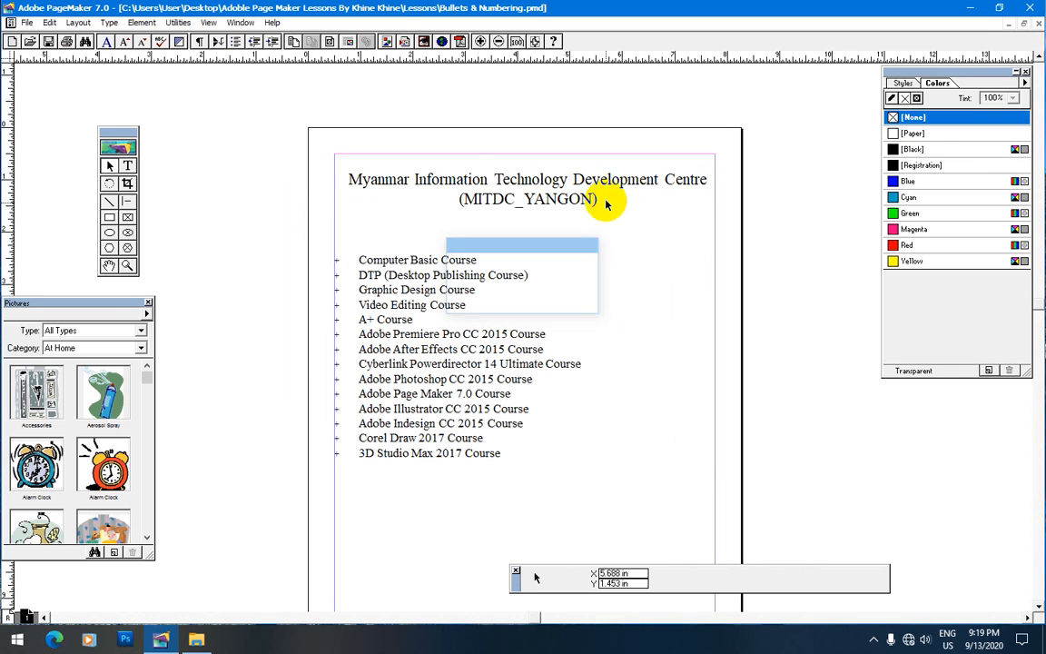
pyautogui.click(572, 303)
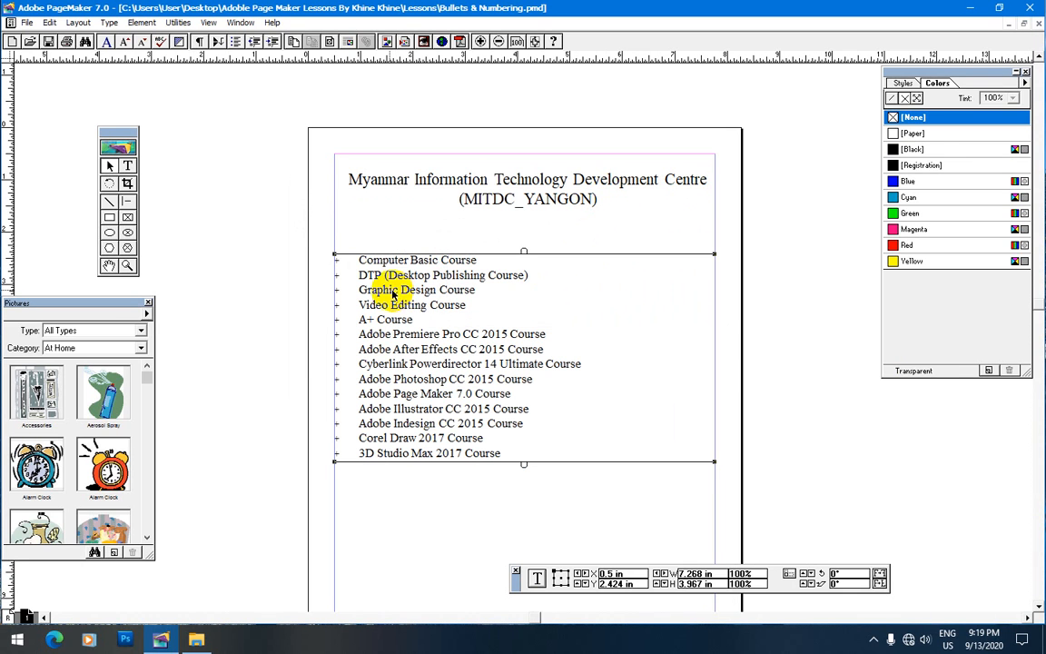
pyautogui.click(360, 207)
pyautogui.click(343, 272)
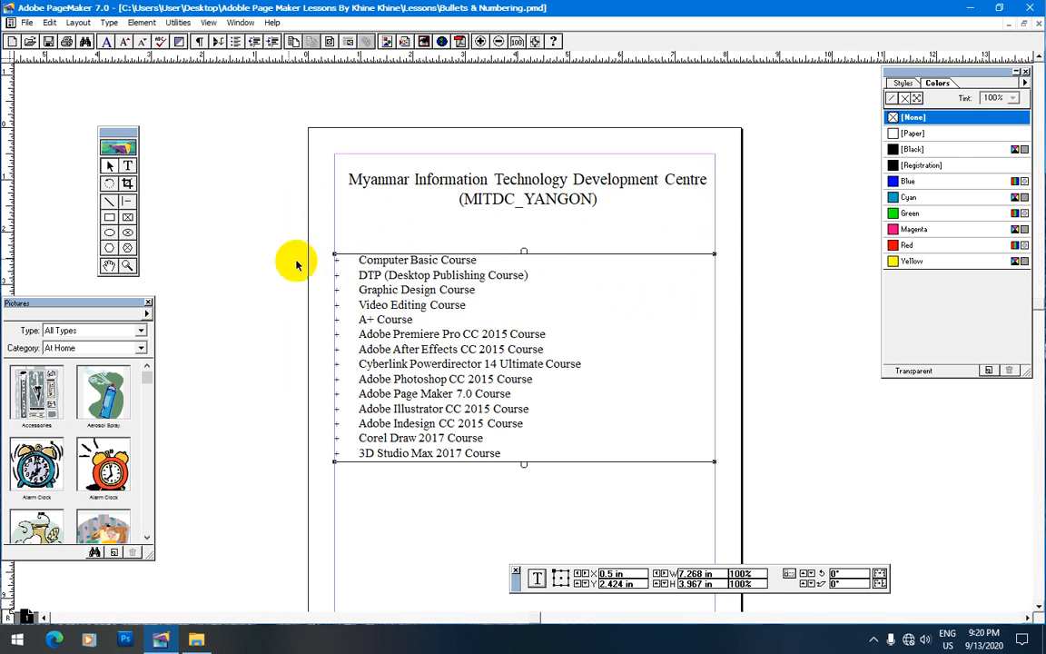
# - Apply the diamond bullet style to all paragraphs of the course list
pyautogui.click(128, 165)
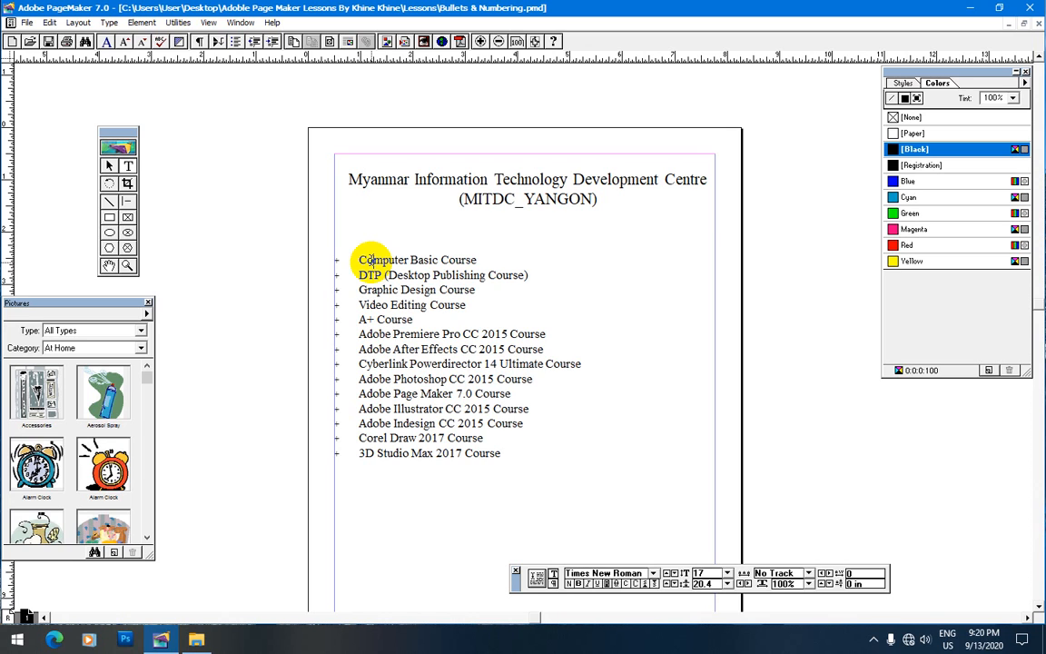
pyautogui.click(371, 261)
pyautogui.hotkey('ctrl', 'a')
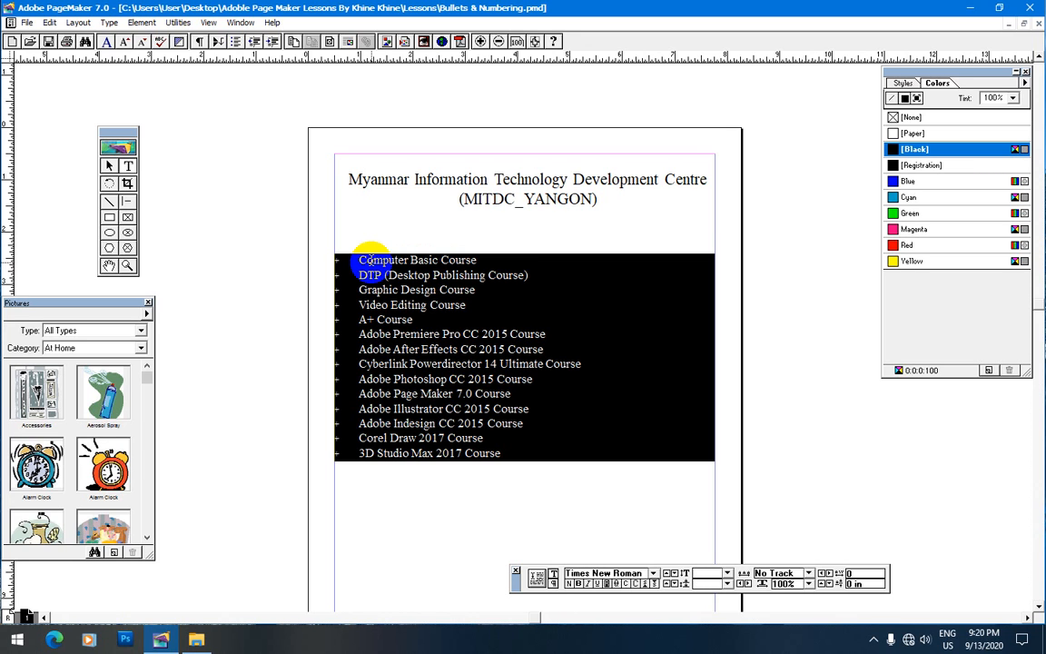
pyautogui.click(178, 23)
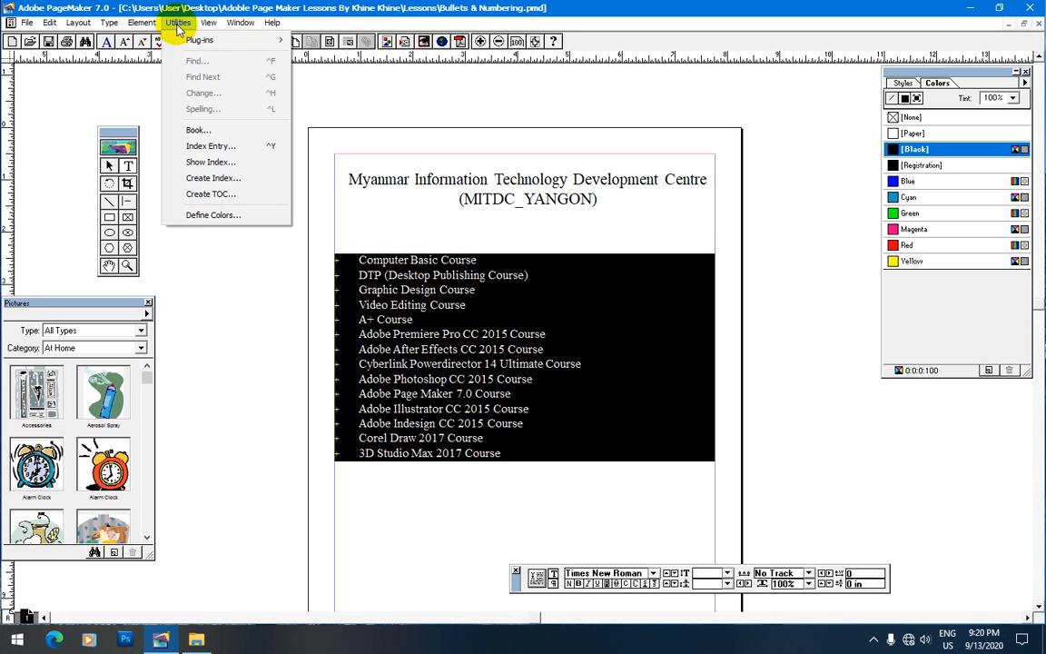
pyautogui.moveTo(189, 43)
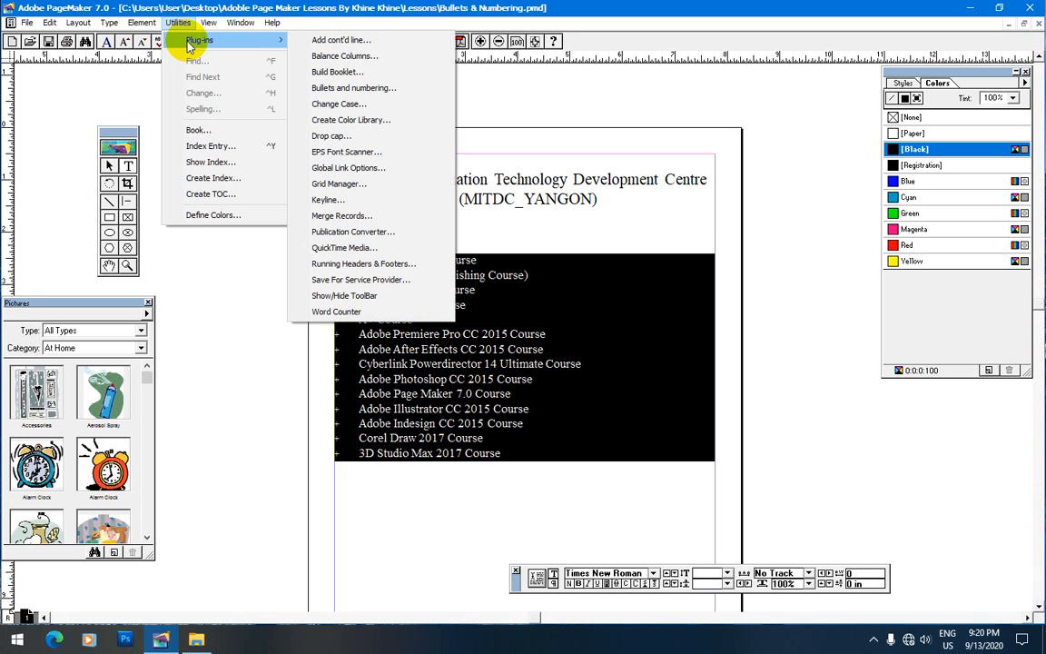
pyautogui.click(392, 89)
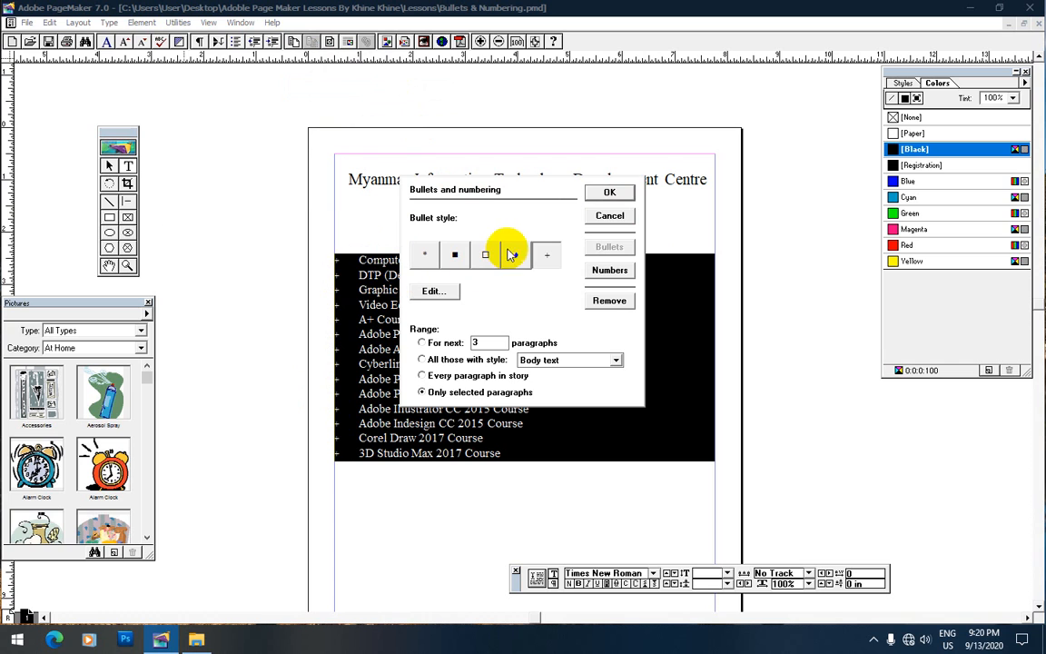
pyautogui.click(609, 192)
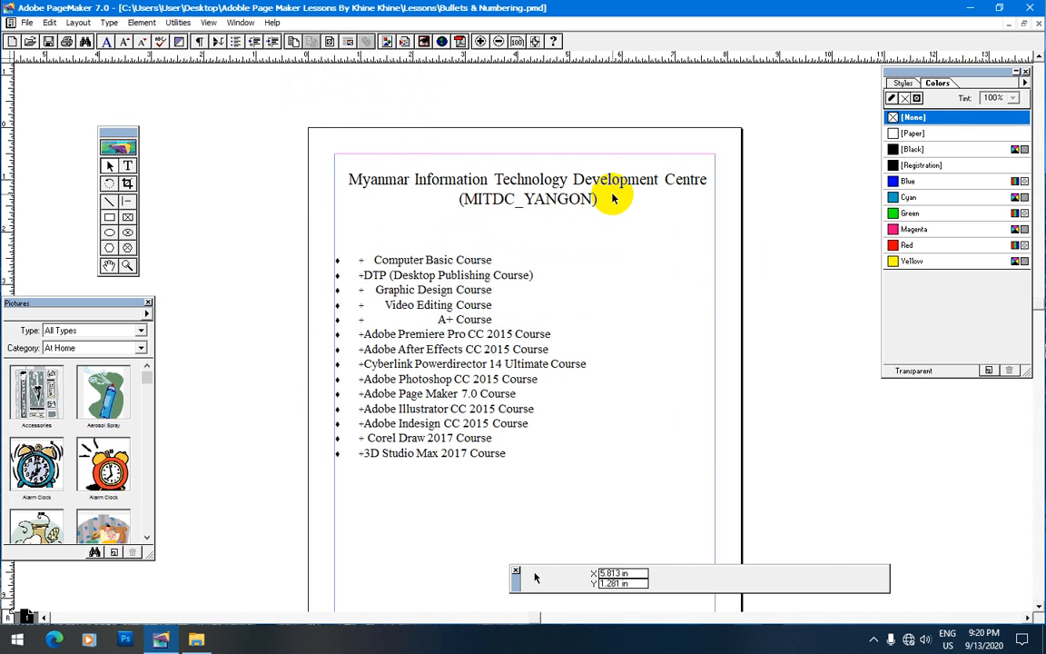
# - Remove the diamond bullets from all selected paragraphs of the course list
pyautogui.click(407, 291)
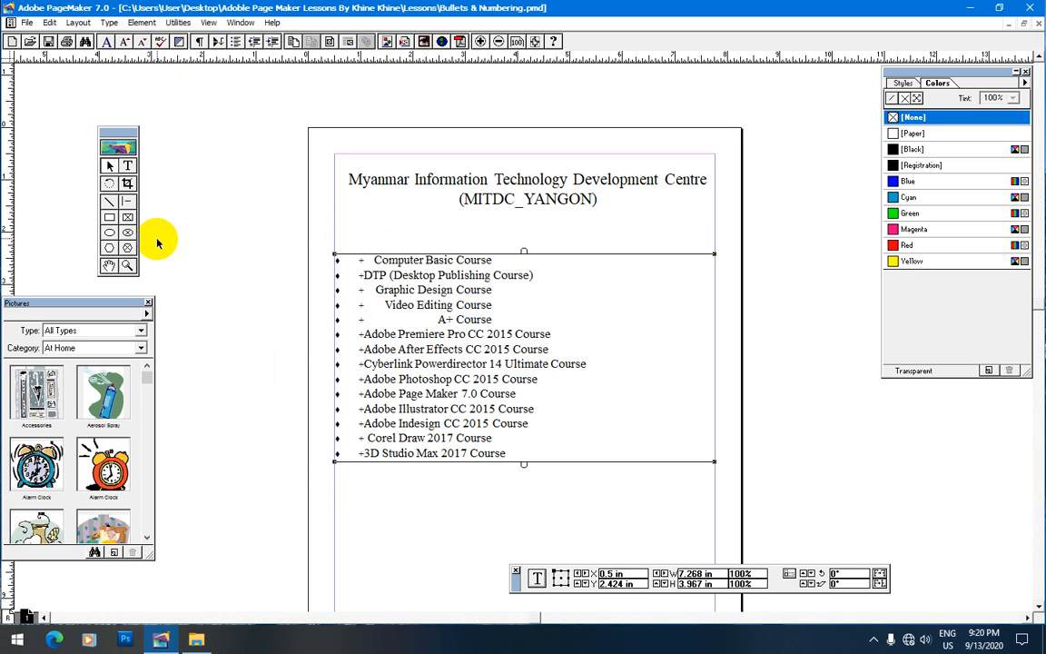
pyautogui.click(127, 165)
pyautogui.moveTo(335, 260); pyautogui.dragTo(450, 481)
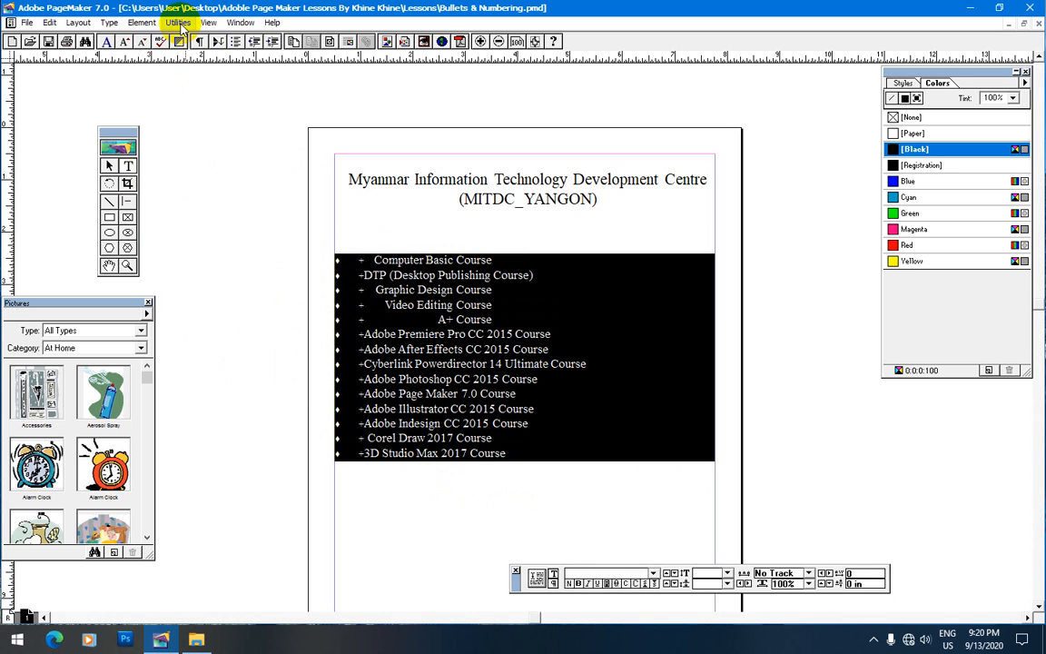
pyautogui.click(179, 23)
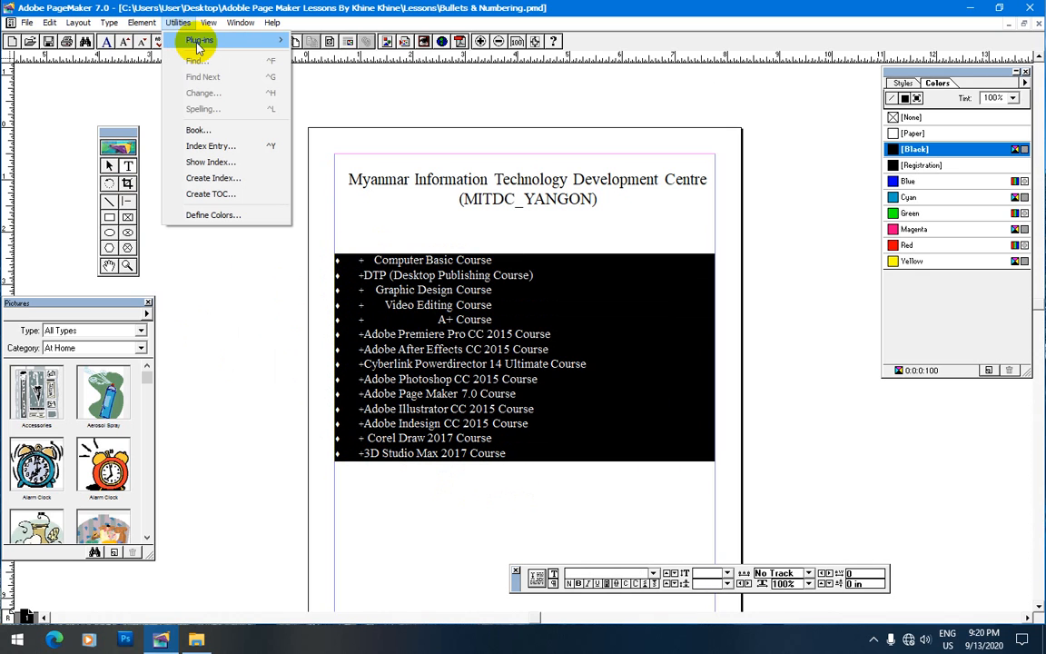
pyautogui.moveTo(218, 40)
pyautogui.click(334, 88)
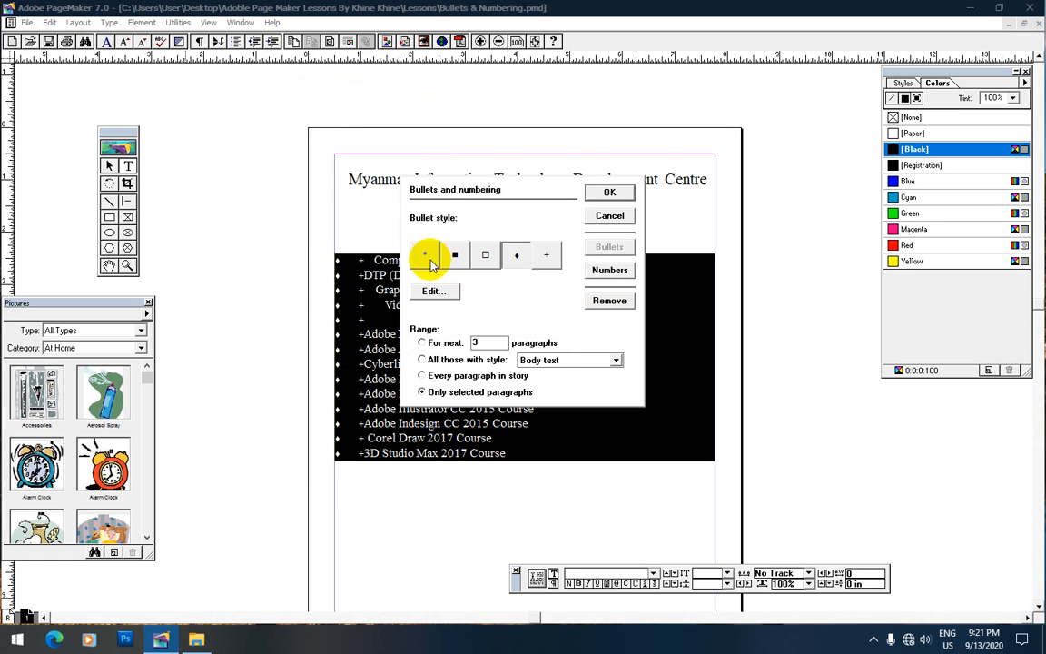
pyautogui.click(602, 303)
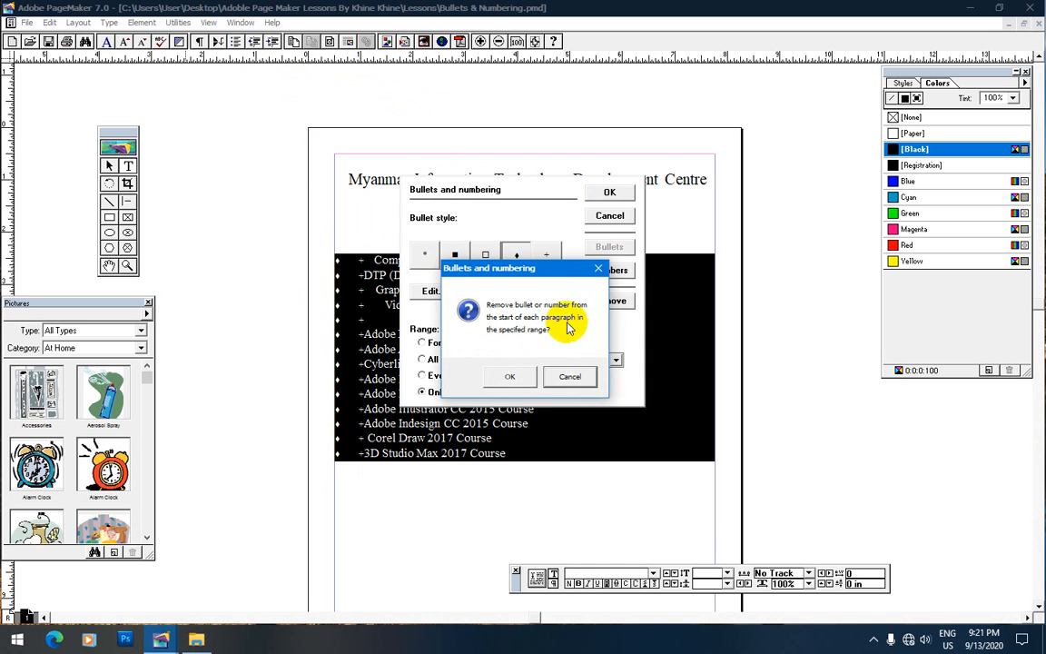
pyautogui.click(512, 375)
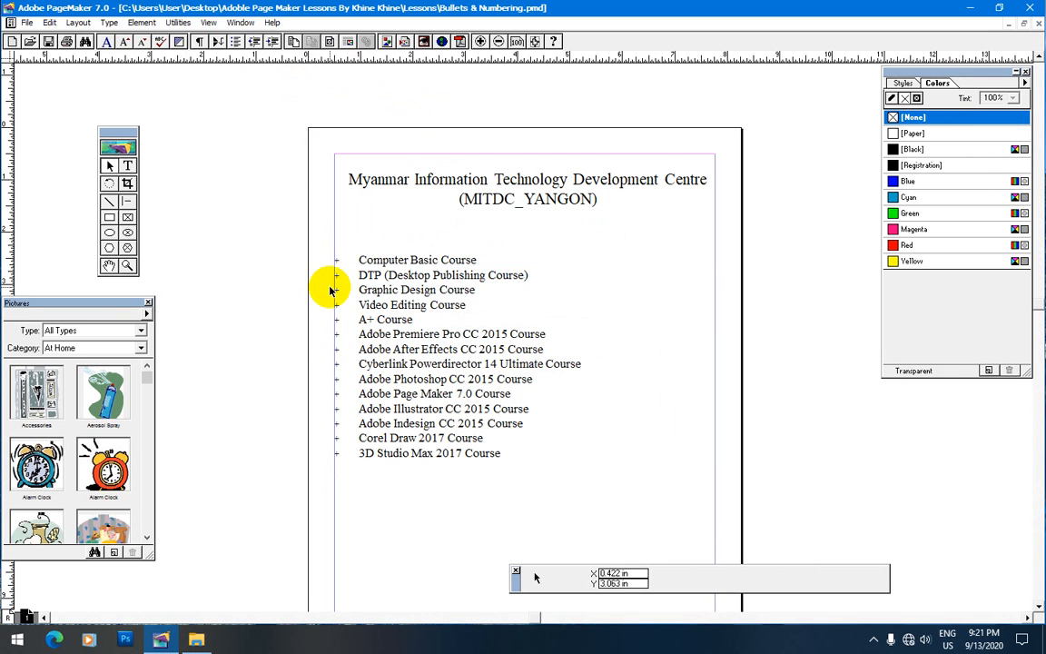
# - Remove the "+" bullets from all selected paragraphs of the course list
pyautogui.click(128, 166)
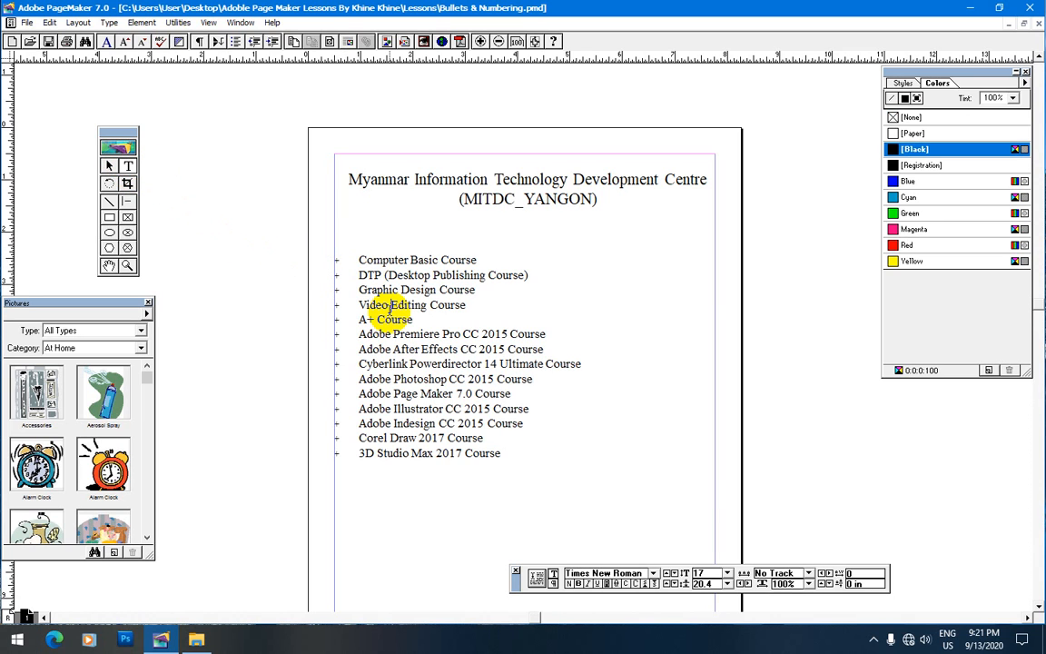
pyautogui.hotkey('ctrl', 'a')
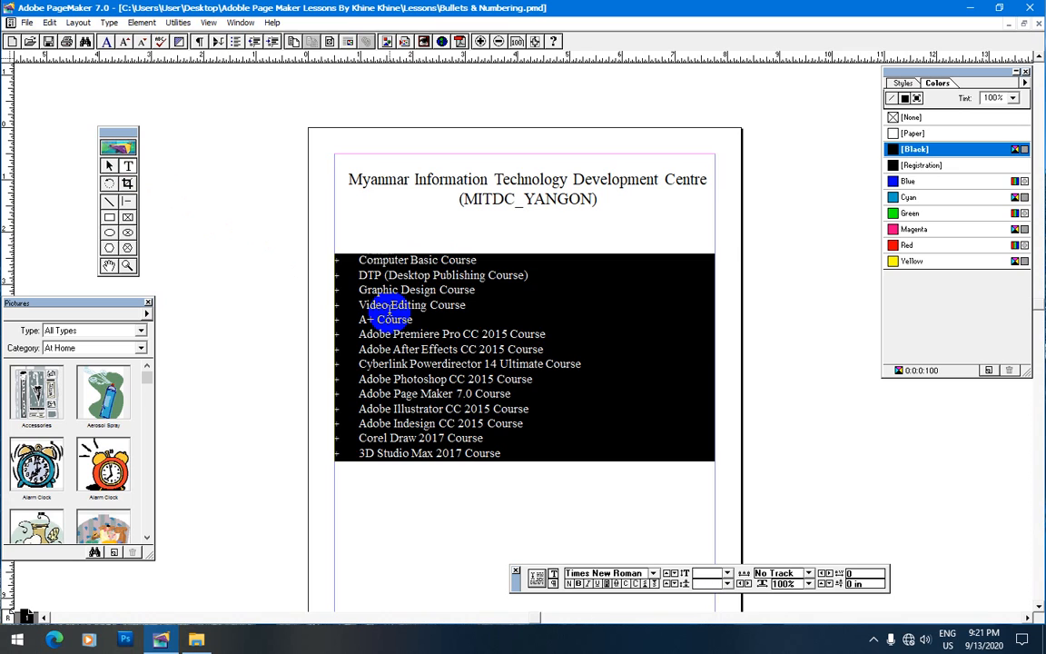
pyautogui.click(178, 23)
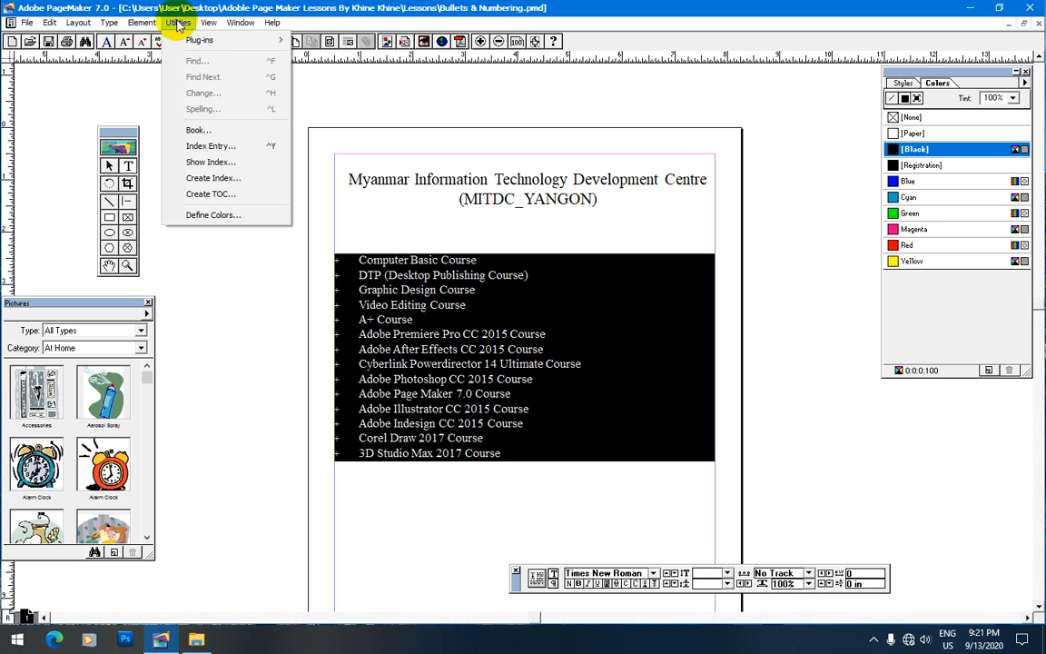
pyautogui.click(193, 39)
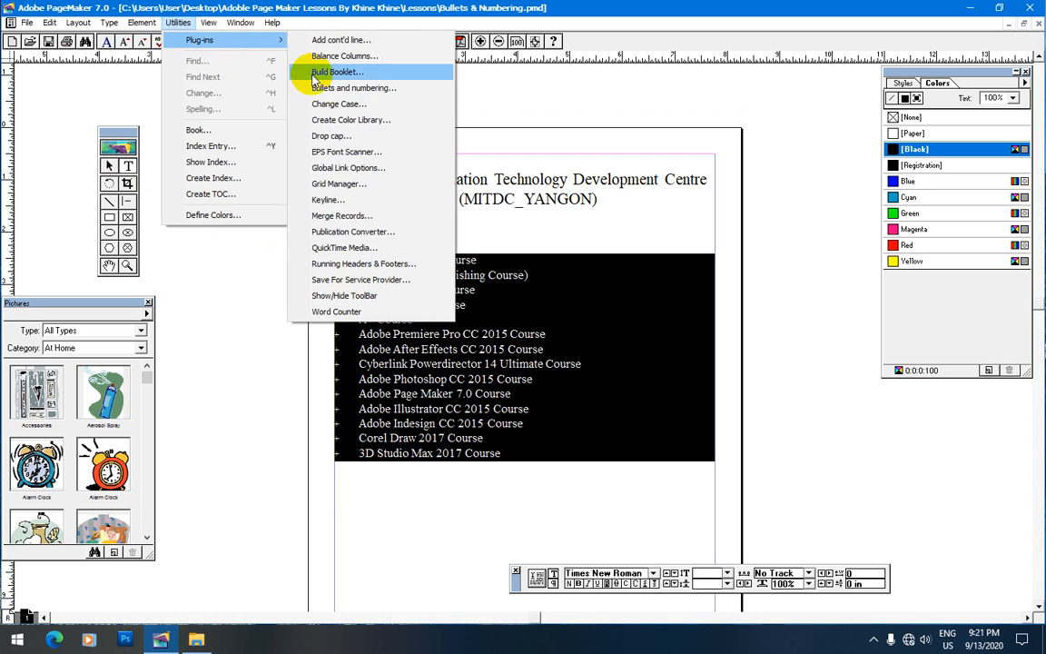
pyautogui.click(350, 88)
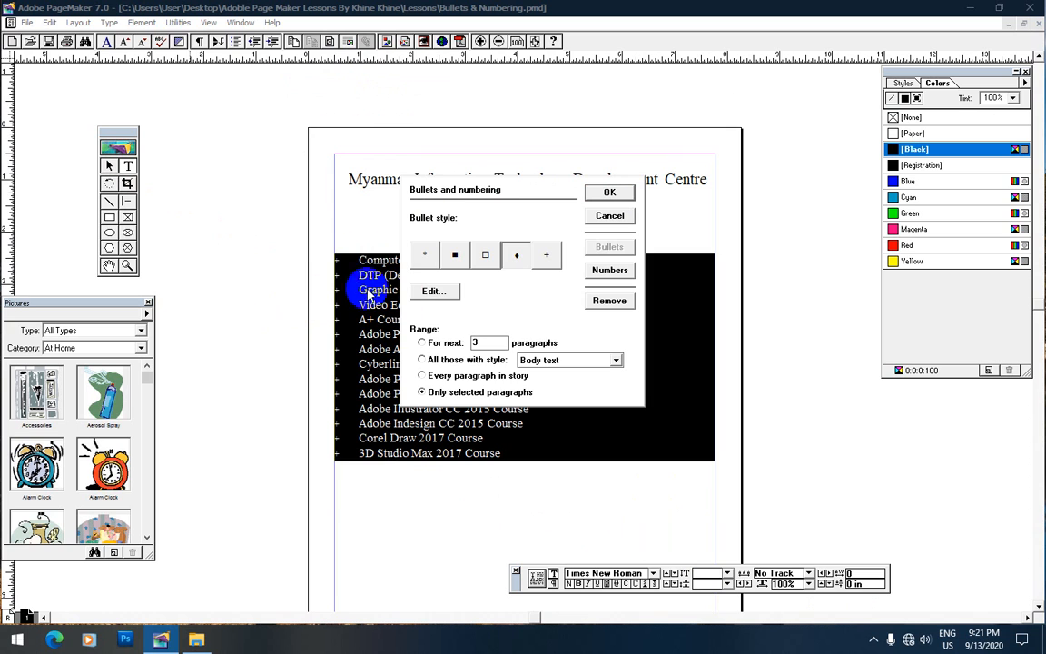
pyautogui.click(609, 302)
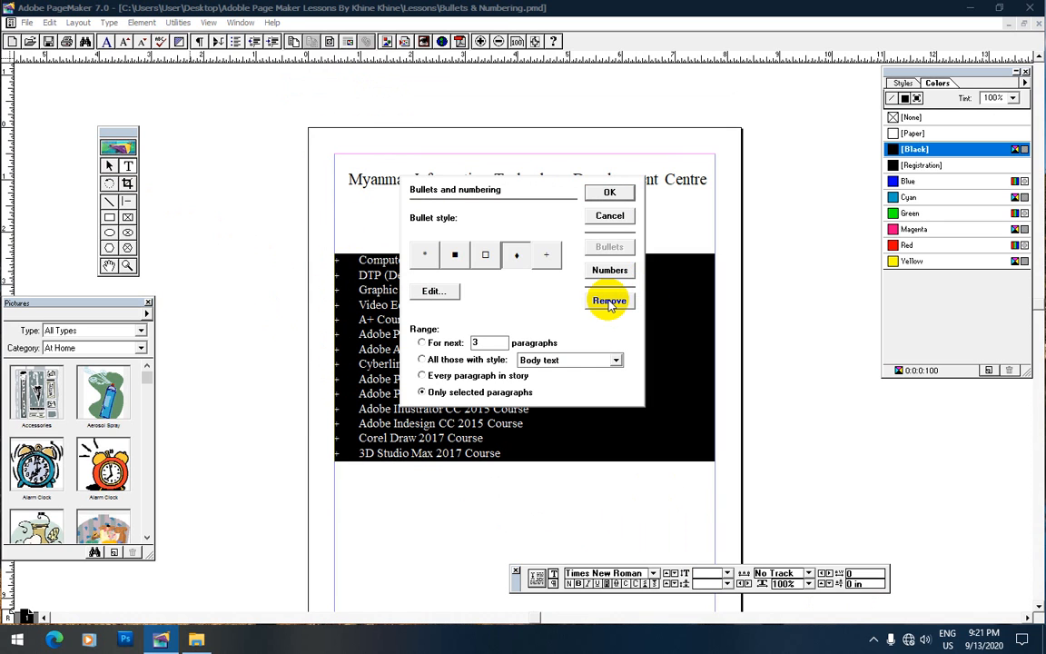
pyautogui.click(510, 377)
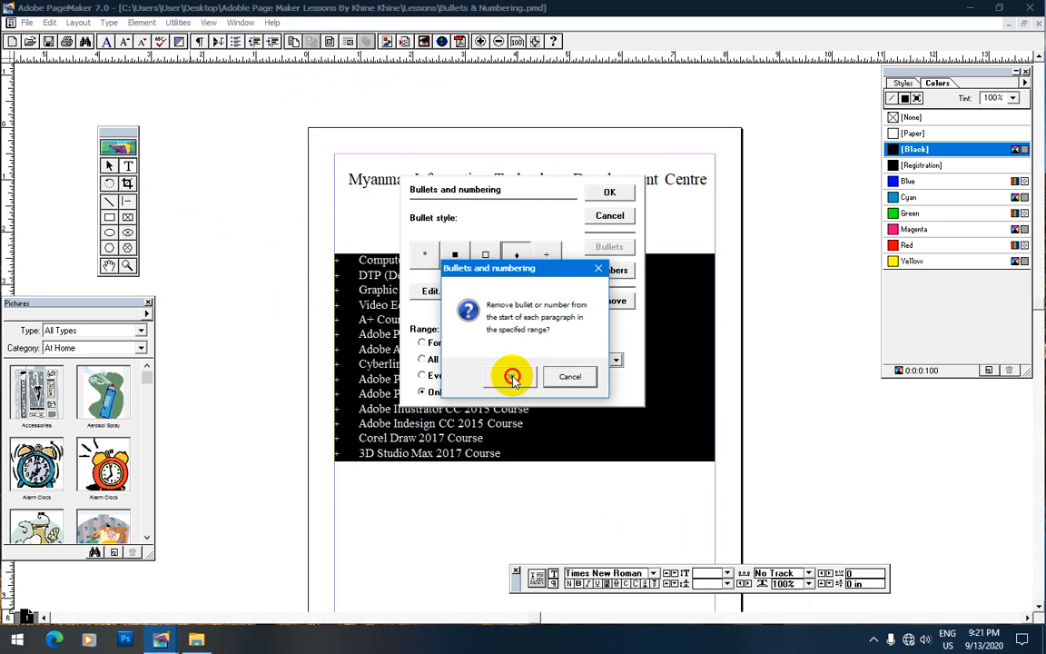
pyautogui.click(373, 277)
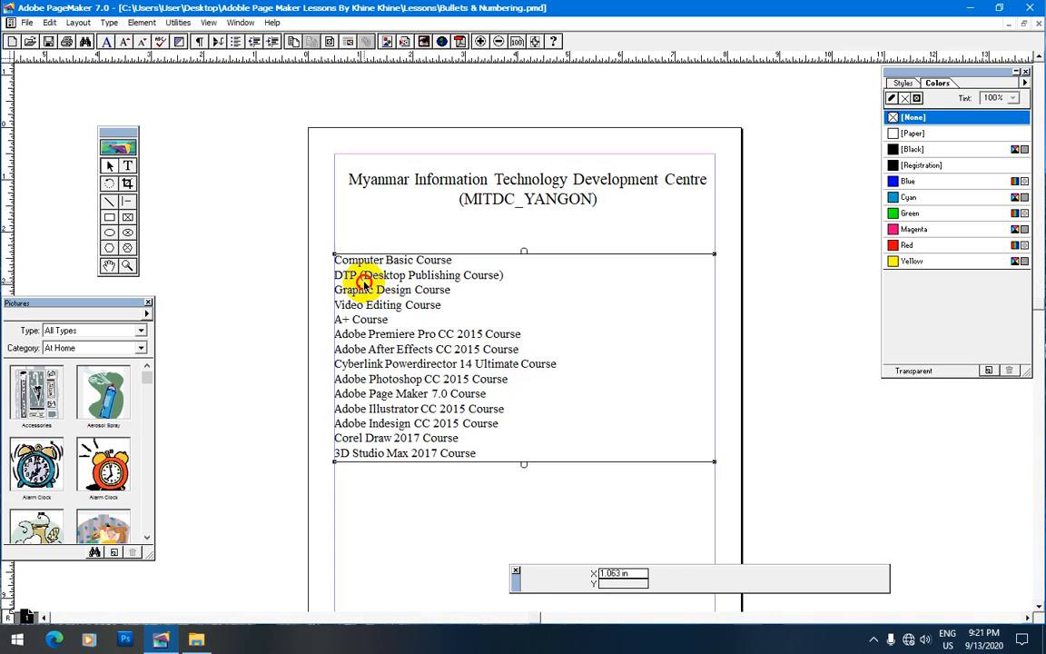
pyautogui.click(388, 231)
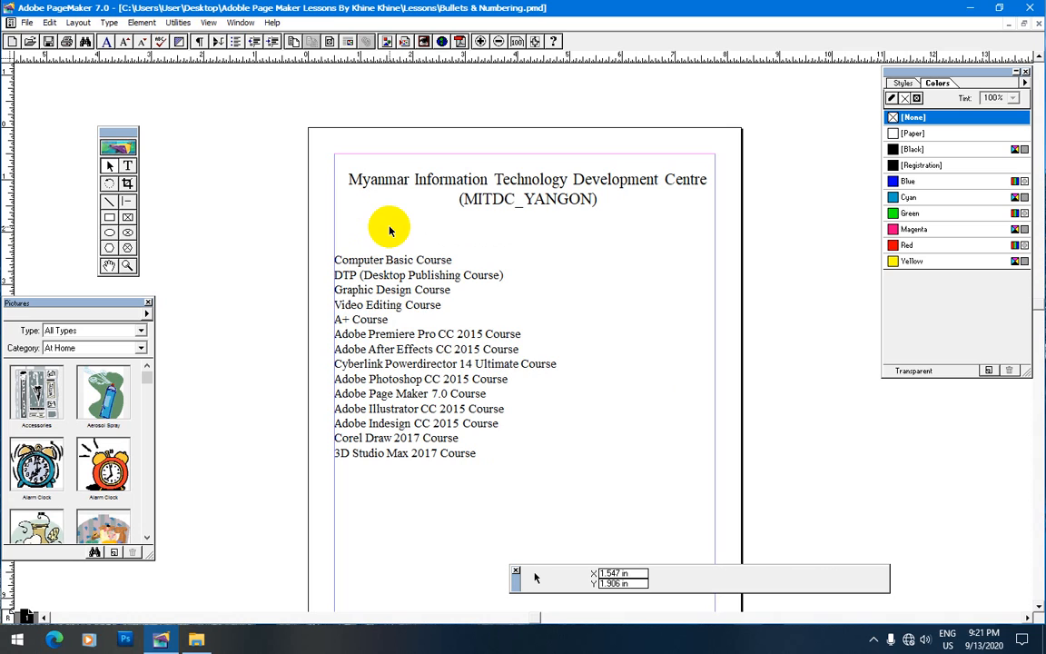
# - Number all course list paragraphs in lower alphabetic style with no separator, starting at 1, for only the selected paragraphs
pyautogui.click(127, 165)
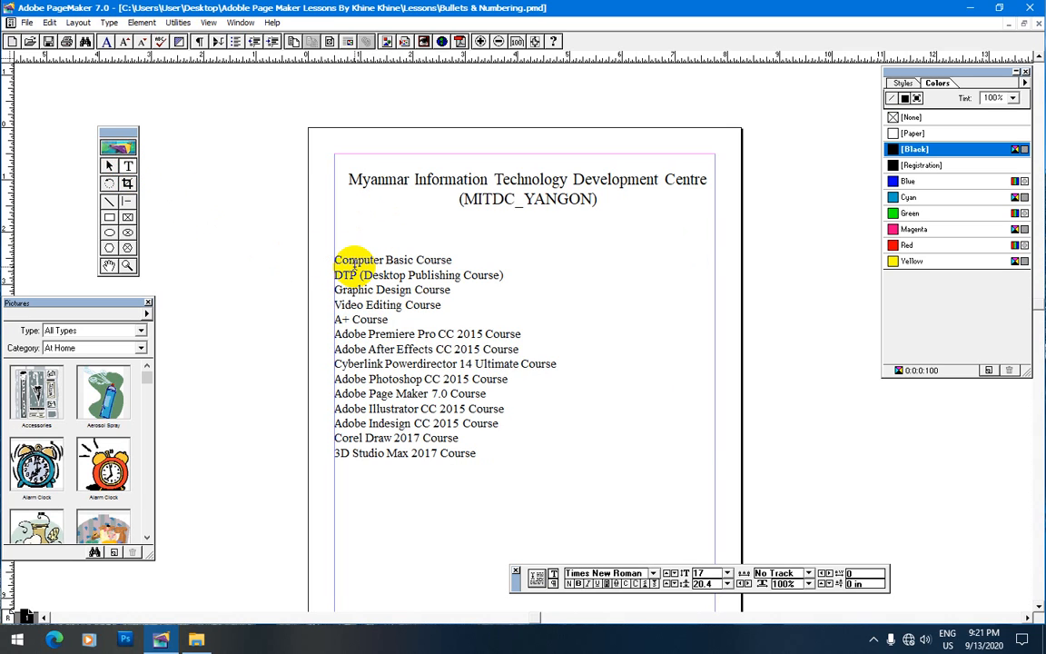
pyautogui.hotkey('ctrl', 'a')
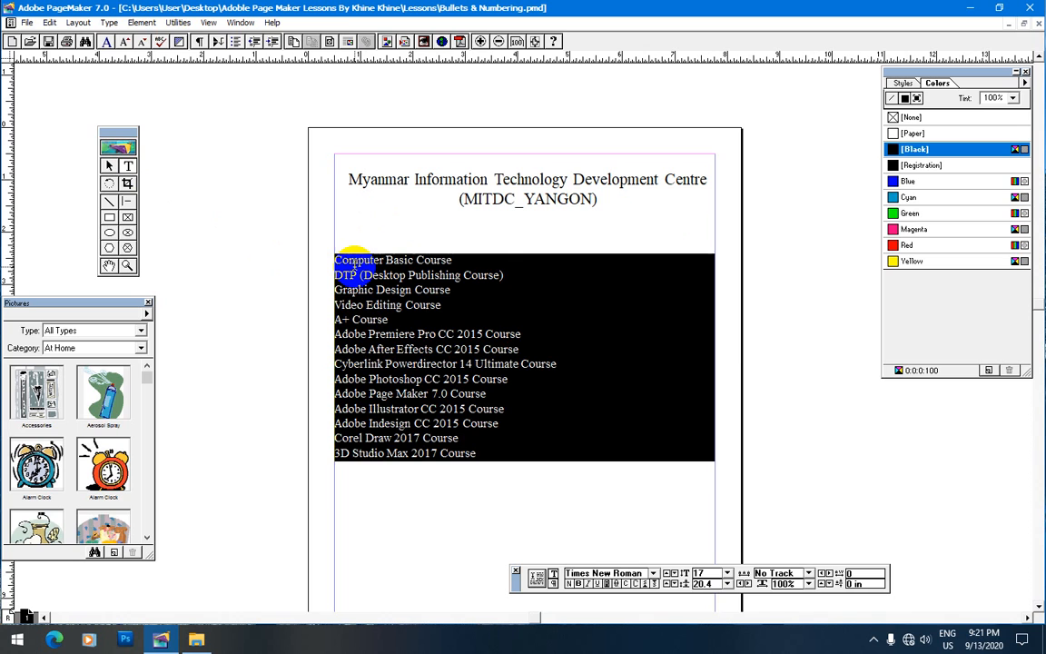
pyautogui.click(178, 23)
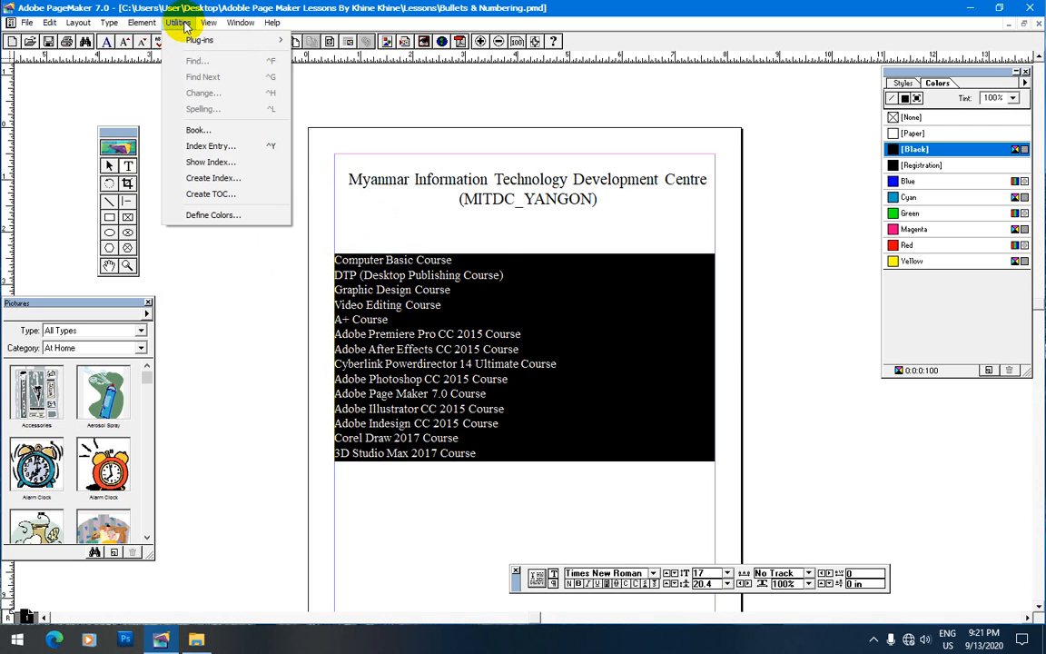
pyautogui.moveTo(196, 39)
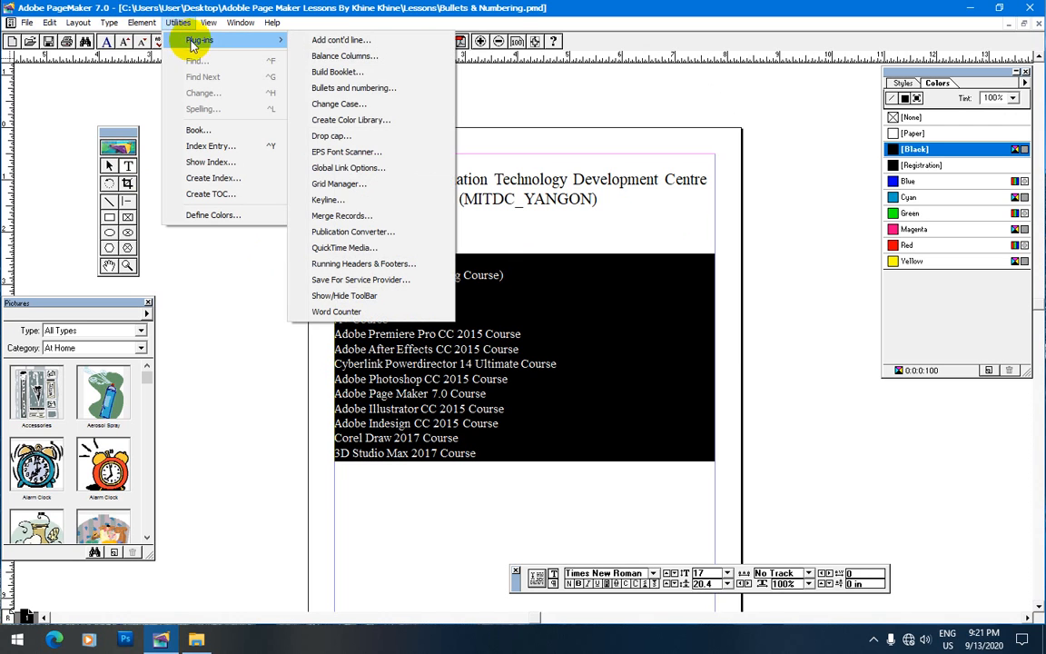
pyautogui.click(325, 88)
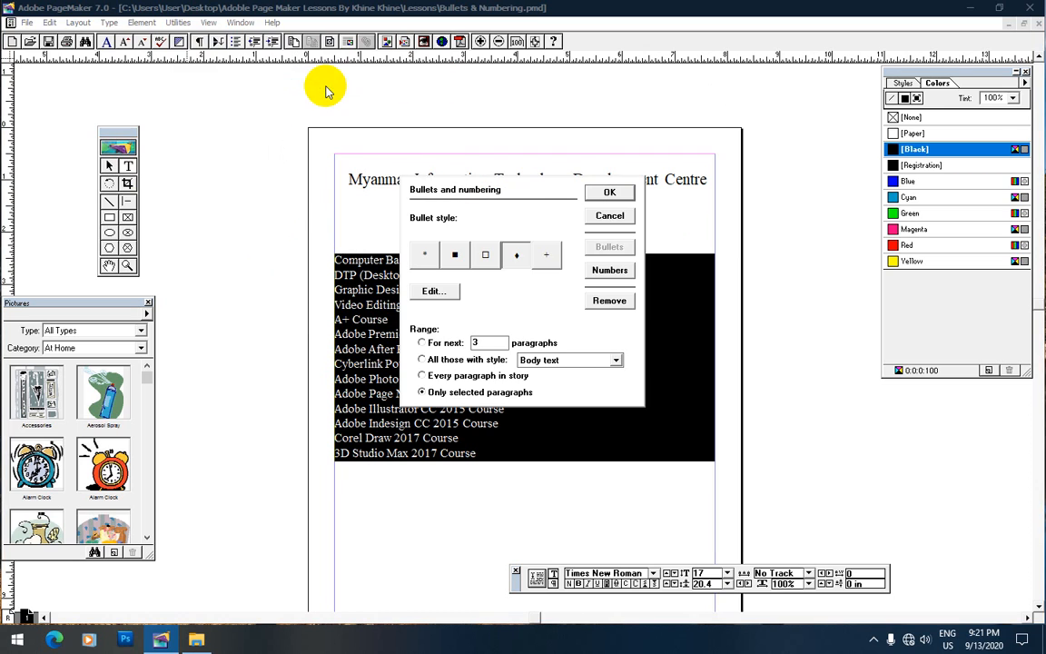
pyautogui.click(608, 276)
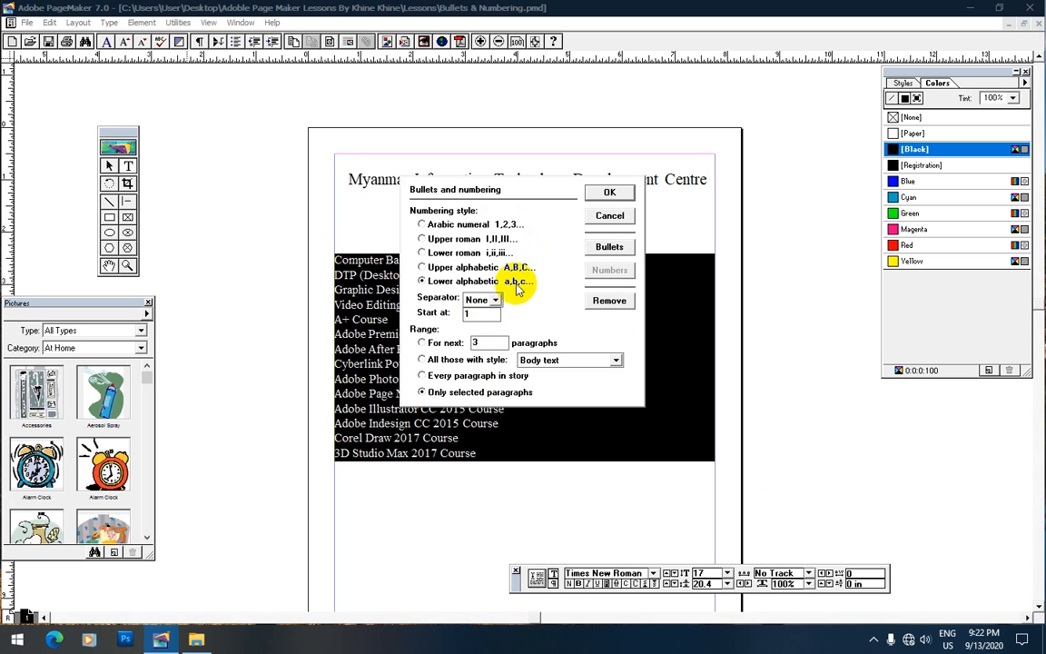
pyautogui.click(609, 192)
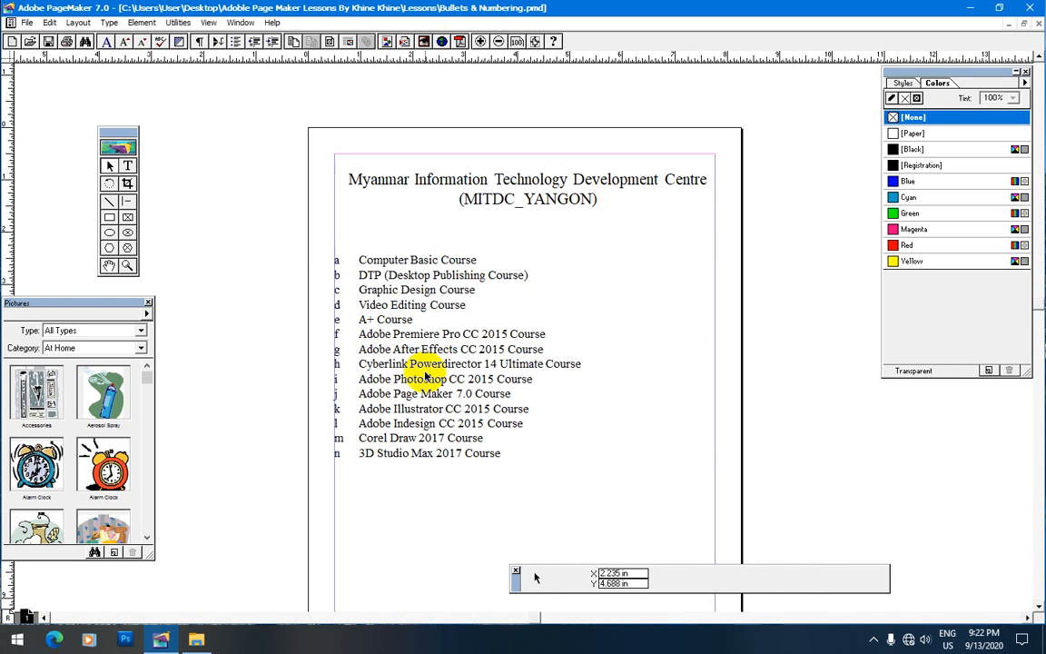
# - Move the lettered course list's text block slightly to the right, to an X position of about 0.76 in
pyautogui.click(425, 375)
pyautogui.moveTo(344, 282); pyautogui.dragTo(358, 284)
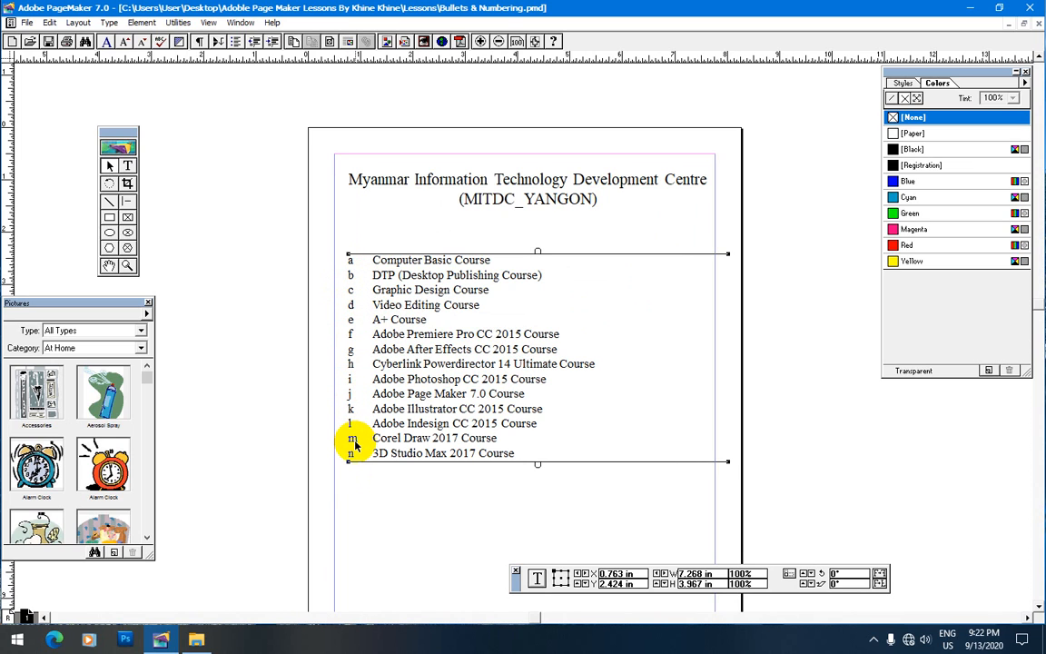
pyautogui.click(358, 478)
pyautogui.click(473, 317)
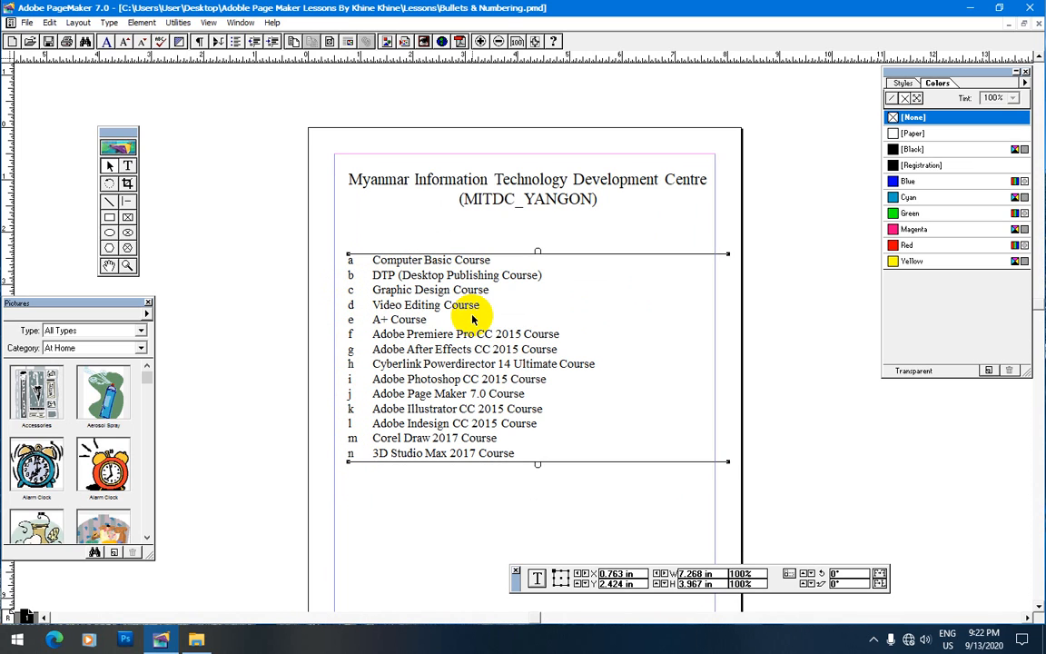
# - Add upper roman numbering with no separator, starting at 1, to the selected paragraphs of the lettered course list
pyautogui.click(127, 165)
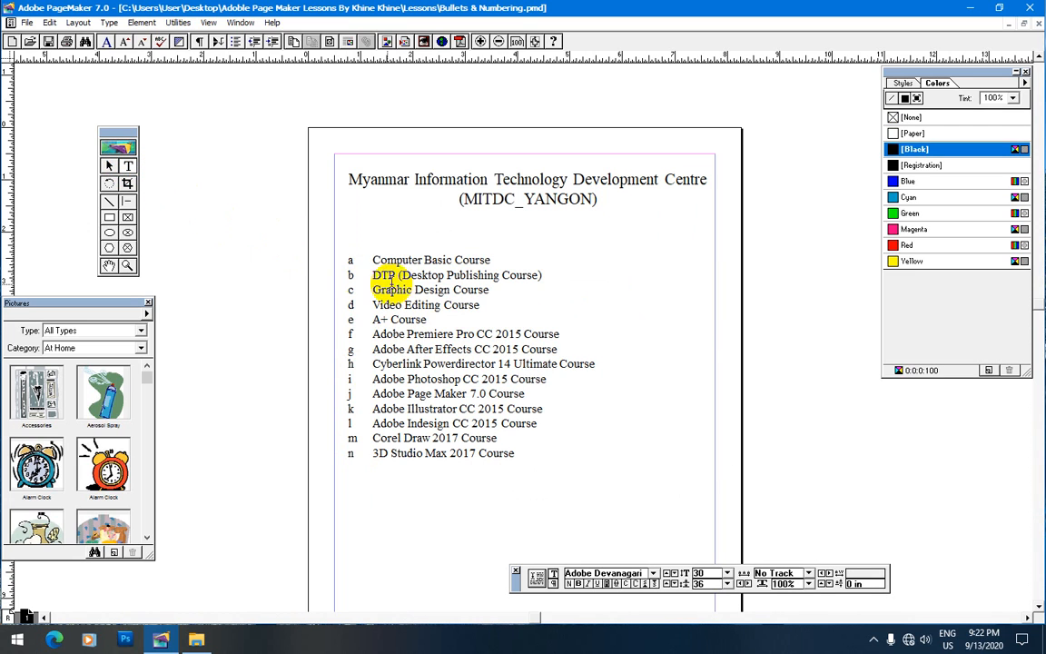
pyautogui.moveTo(348, 261); pyautogui.dragTo(510, 455)
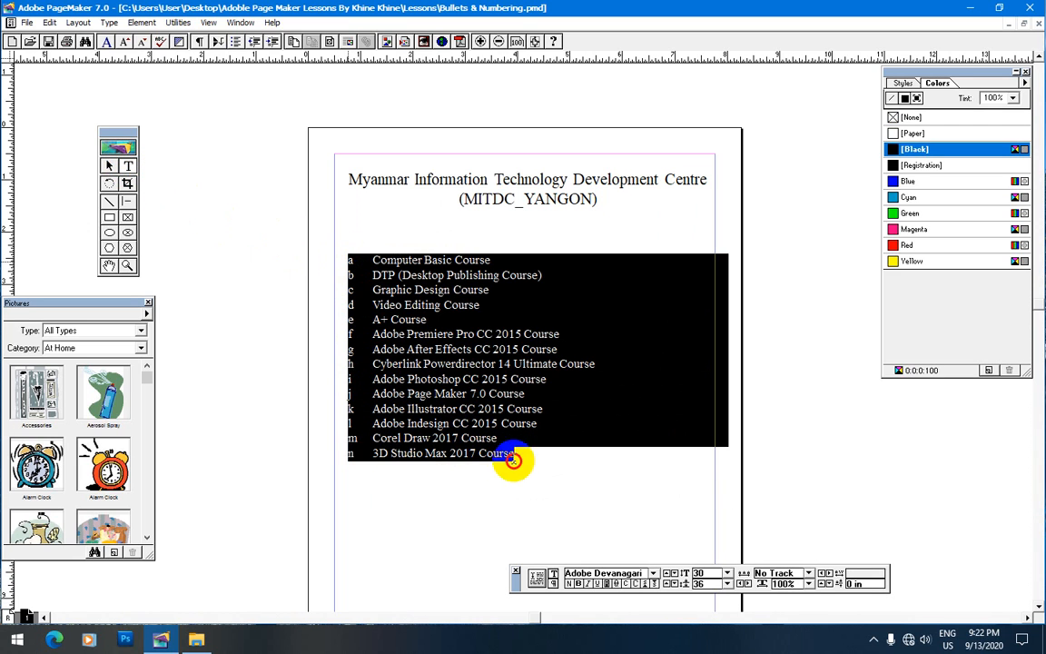
pyautogui.click(174, 22)
pyautogui.moveTo(193, 40)
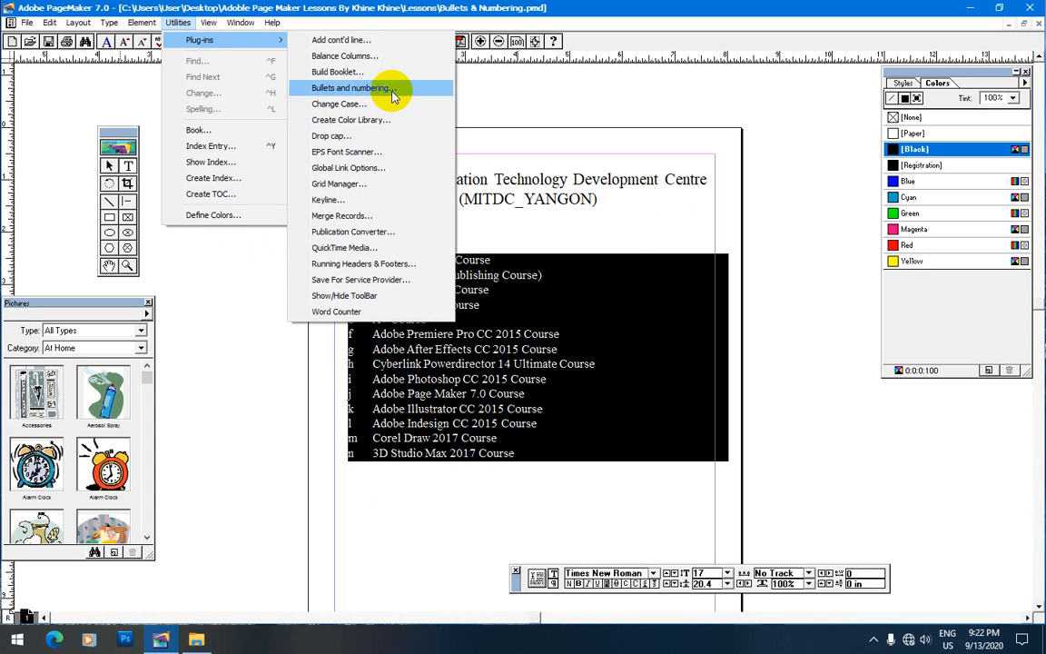
pyautogui.click(390, 88)
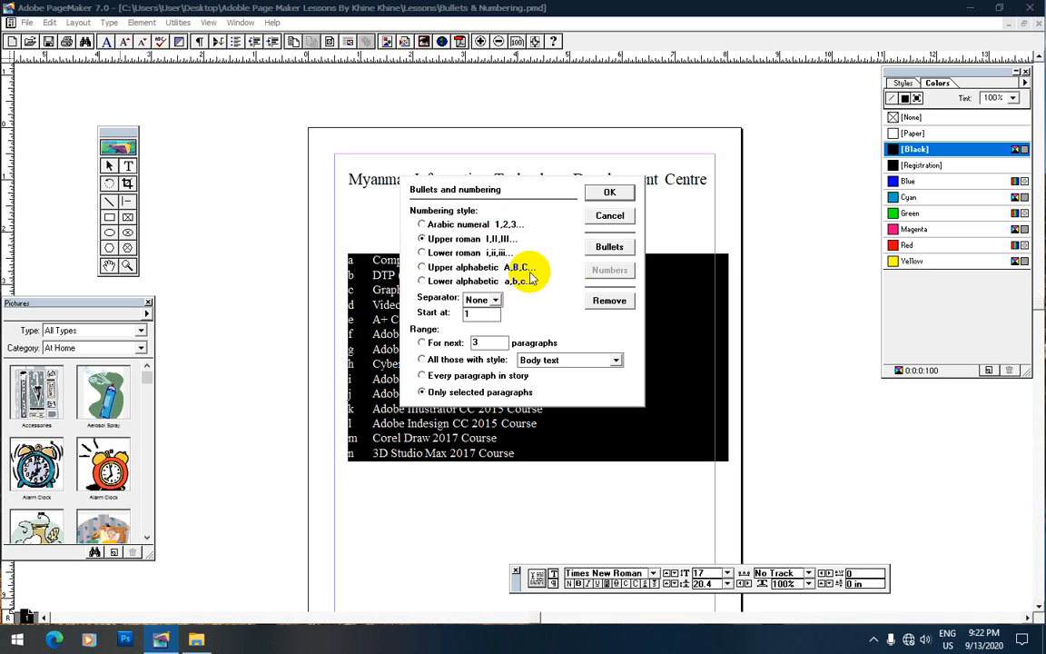
pyautogui.click(609, 191)
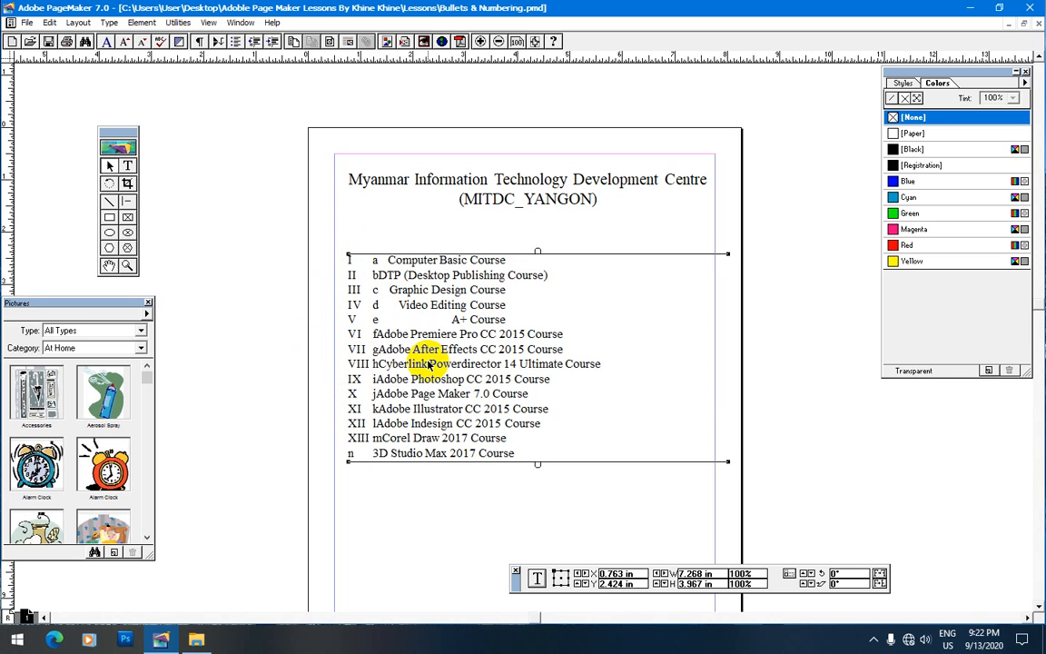
pyautogui.moveTo(476, 458); pyautogui.dragTo(437, 434)
pyautogui.moveTo(486, 308); pyautogui.dragTo(514, 278)
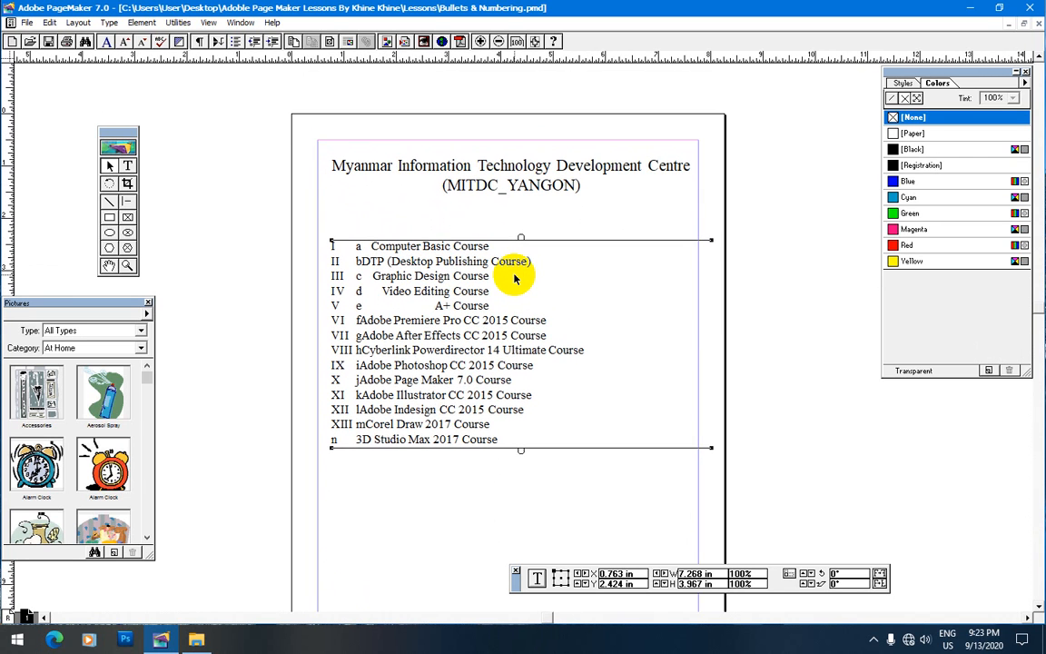